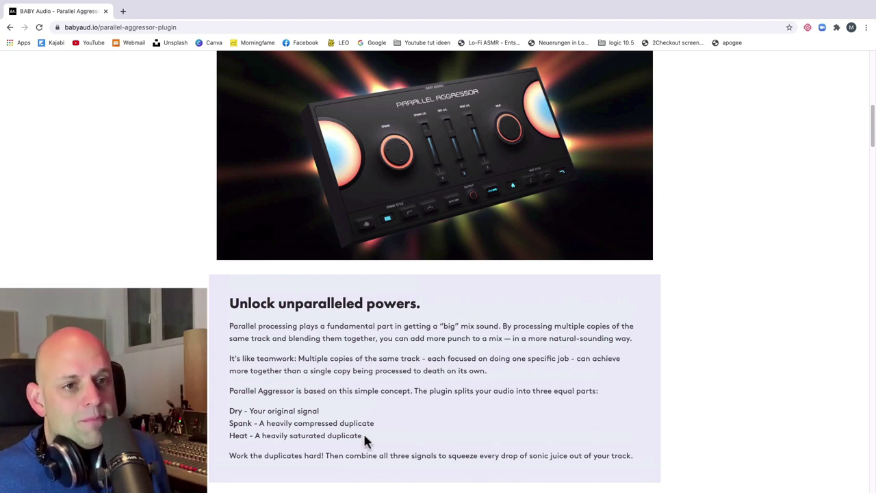
Step: Read the Parallel Aggressor page's explanation of Dry, Spank and Heat, its annotated interface picture and the Workflow list
{"action": "scroll", "coordinate": [334, 424], "scroll_direction": "down", "scroll_amount": 2}
{"action": "scroll", "coordinate": [334, 422], "scroll_direction": "down", "scroll_amount": 5}
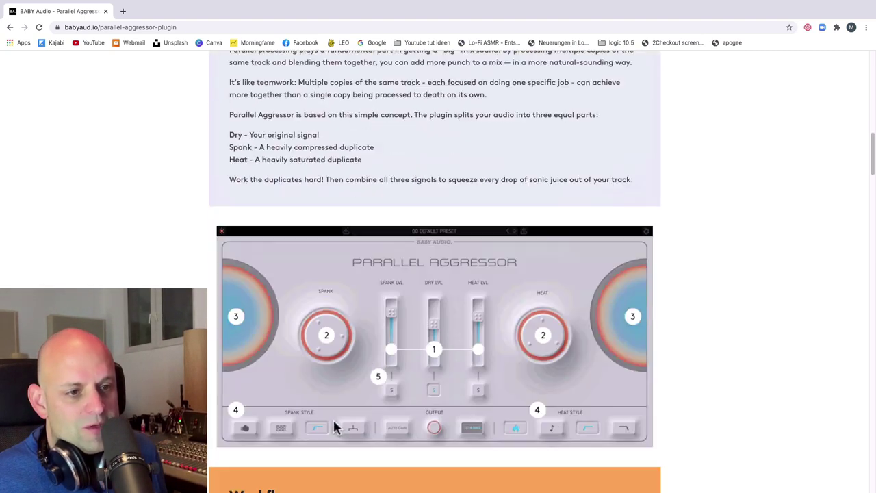
{"action": "scroll", "coordinate": [334, 421], "scroll_direction": "down", "scroll_amount": 2}
{"action": "scroll", "coordinate": [334, 425], "scroll_direction": "down", "scroll_amount": 3}
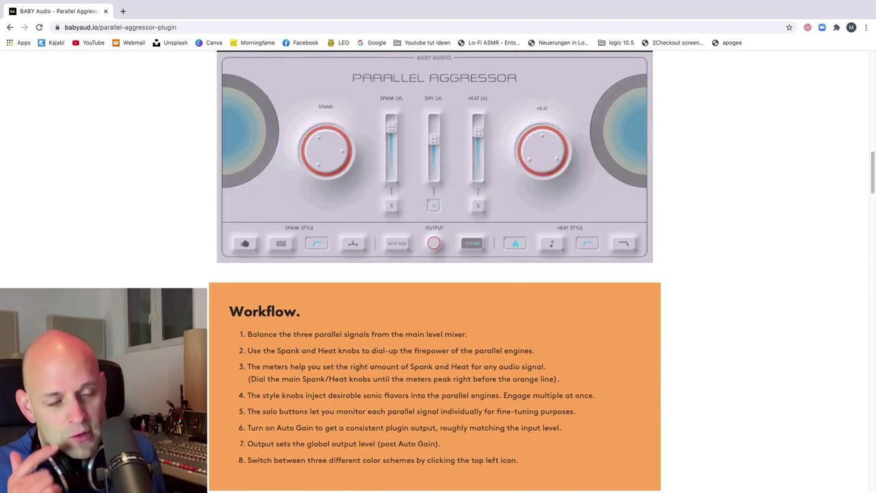
{"action": "scroll", "coordinate": [435, 274], "scroll_direction": "down", "scroll_amount": 3}
{"action": "scroll", "coordinate": [435, 274], "scroll_direction": "down", "scroll_amount": 1}
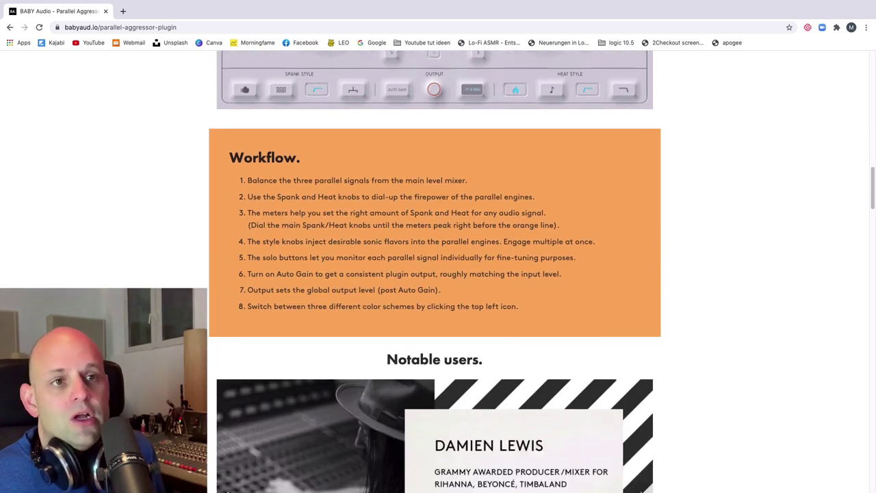
{"action": "scroll", "coordinate": [241, 366], "scroll_direction": "down", "scroll_amount": 1}
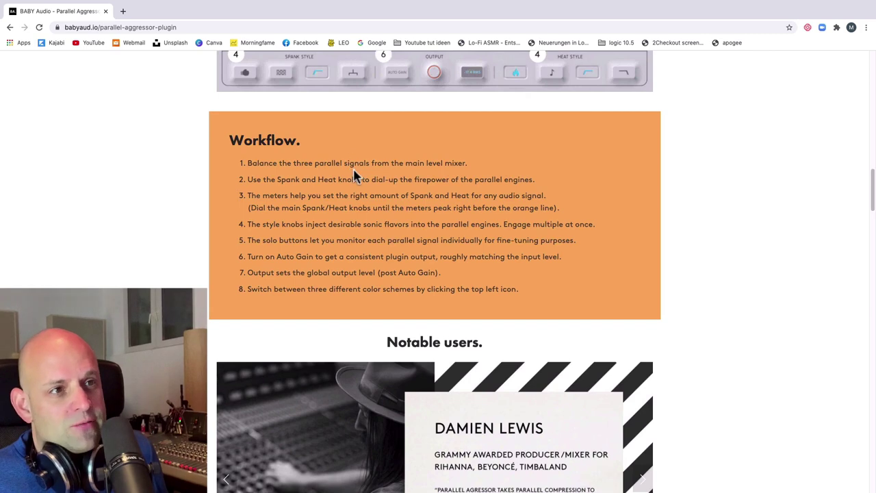
{"action": "scroll", "coordinate": [397, 185], "scroll_direction": "up", "scroll_amount": 5}
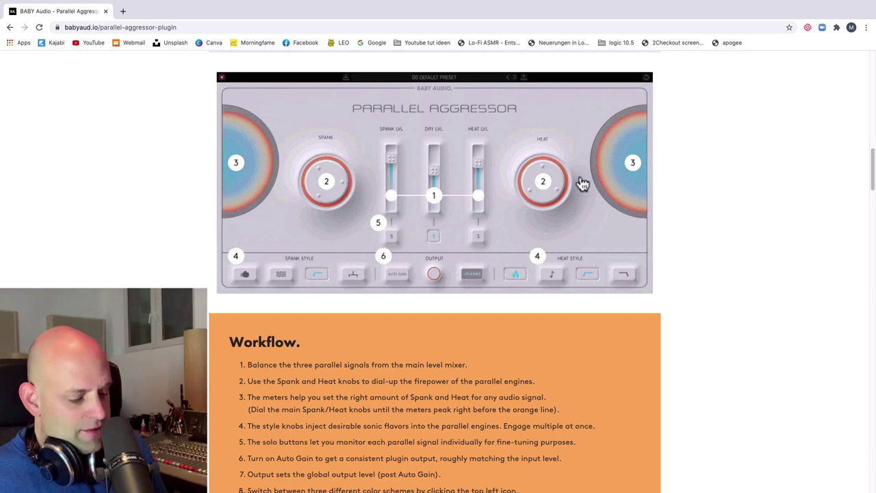
Step: Switch to Logic Pro and insert BABY Audio's Parallel Aggressor in stereo on the Stereo Out channel, in the empty slot below BASSROOM
{"action": "key", "text": "ctrl+Left"}
{"action": "key", "text": "ctrl+Right"}
{"action": "key", "text": "ctrl+Right"}
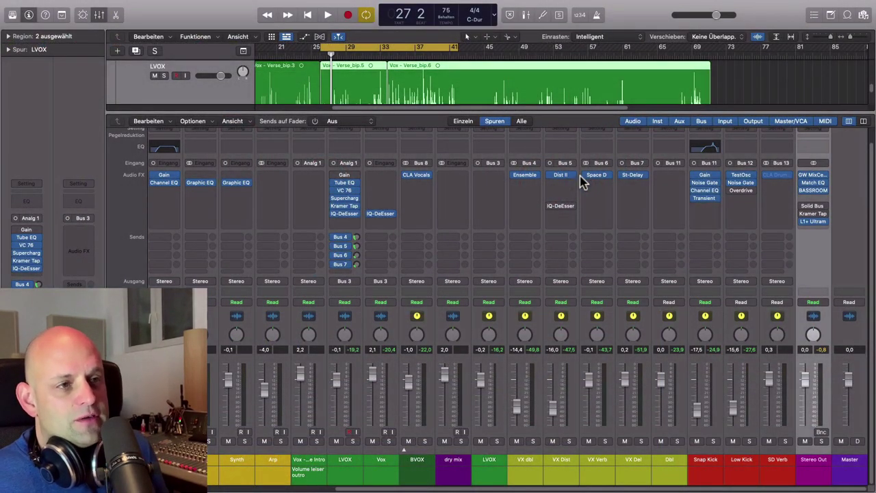
{"action": "left_click", "coordinate": [822, 196]}
{"action": "left_click", "coordinate": [822, 197]}
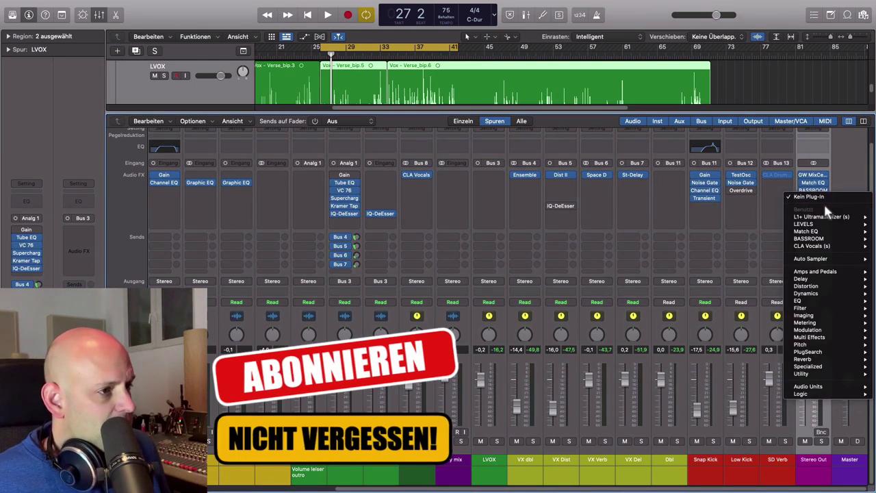
{"action": "mouse_move", "coordinate": [827, 386]}
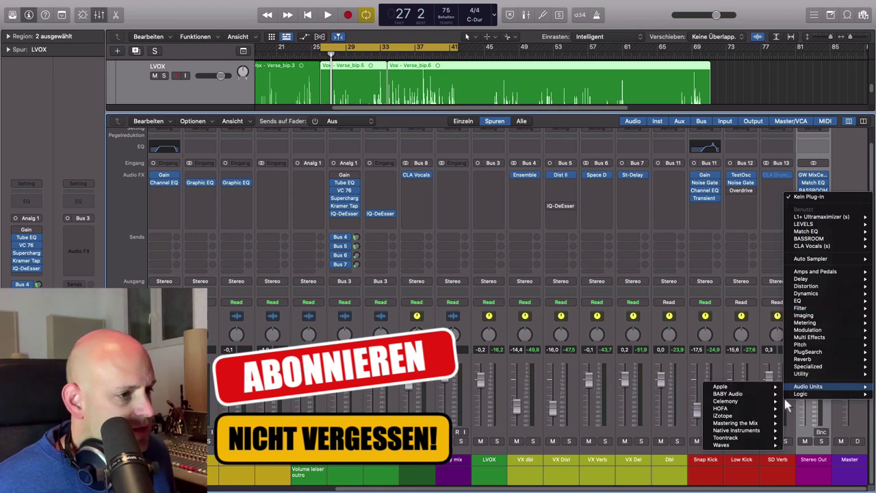
{"action": "mouse_move", "coordinate": [747, 394]}
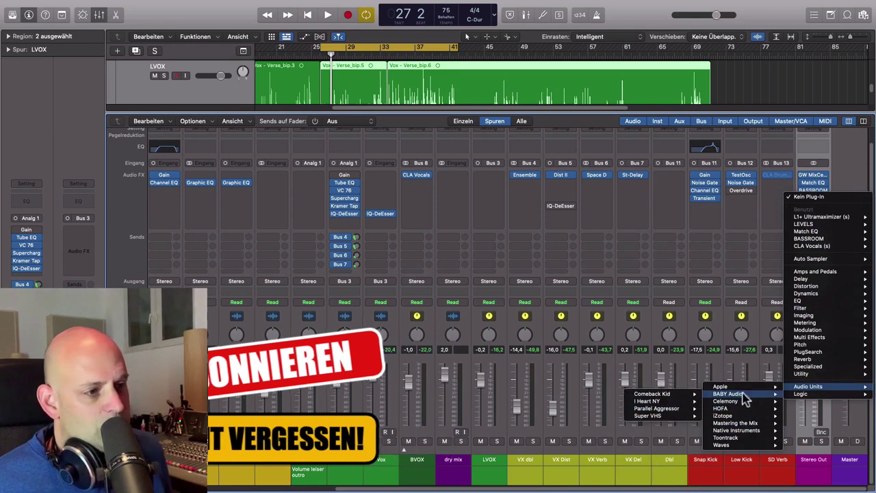
{"action": "mouse_move", "coordinate": [673, 414]}
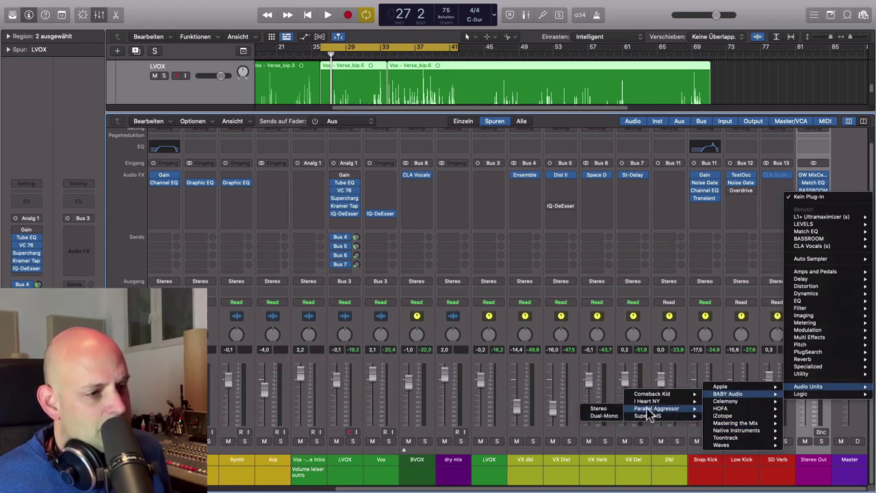
{"action": "left_click", "coordinate": [602, 409]}
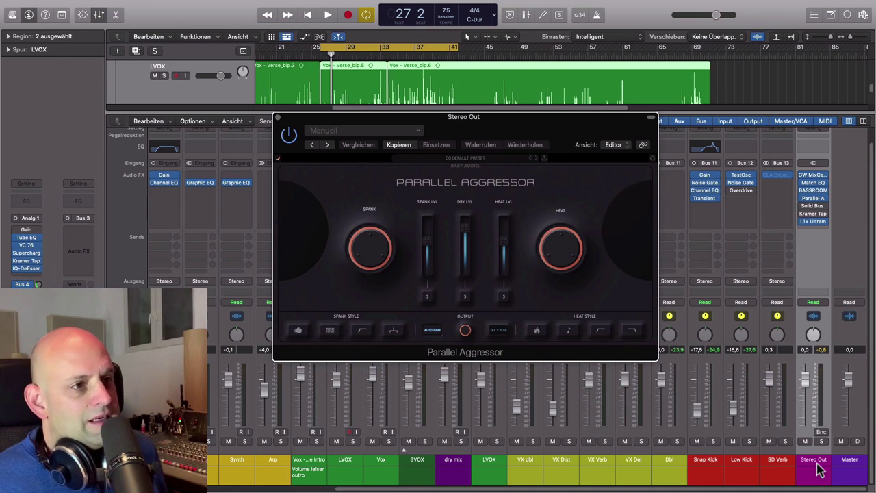
{"action": "mouse_move", "coordinate": [549, 127]}
{"action": "left_mouse_down"}
{"action": "mouse_move", "coordinate": [570, 124]}
{"action": "mouse_move", "coordinate": [556, 128]}
{"action": "left_mouse_up"}
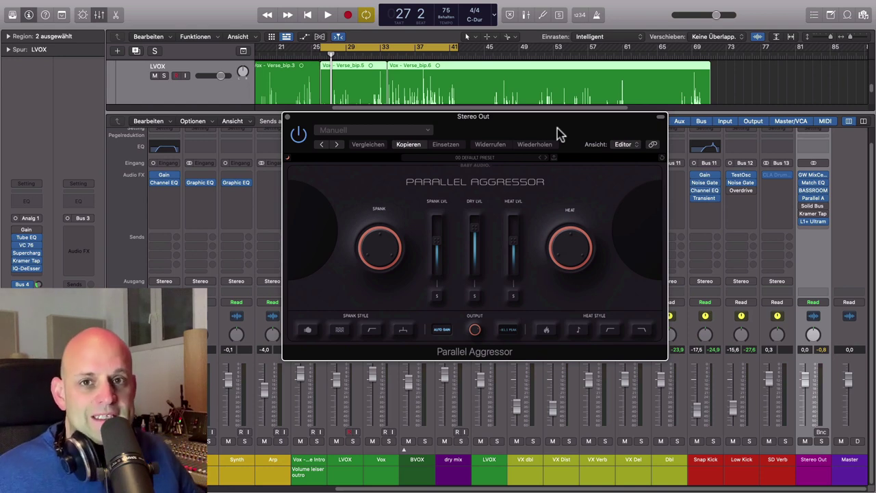
Step: Look at the Kramer Tape plug-in on the Stereo Out channel and close its window
{"action": "left_click", "coordinate": [814, 216]}
{"action": "left_click_drag", "start_coordinate": [495, 129], "coordinate": [521, 129]}
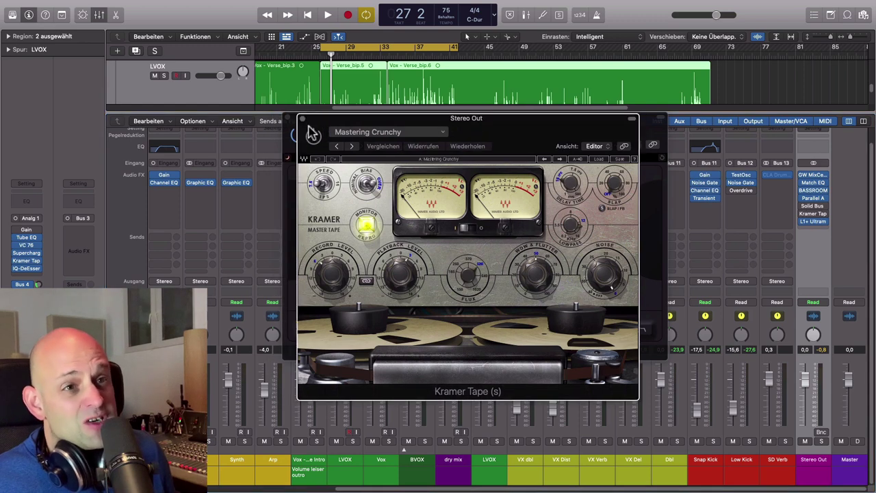
{"action": "left_click", "coordinate": [303, 117]}
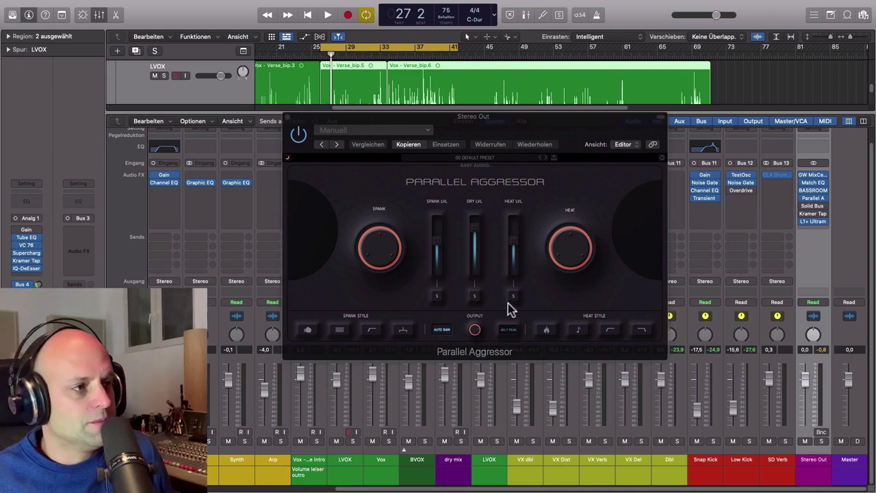
Step: Play the song, compare Parallel Aggressor bypassed and active, and balance the soloed Dry signal at about -1.3 dB
{"action": "left_click", "coordinate": [301, 137]}
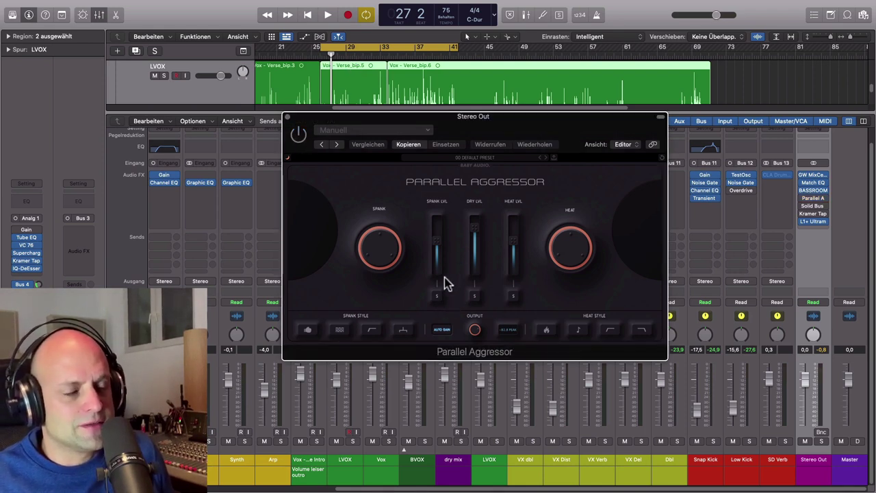
{"action": "key", "text": "space"}
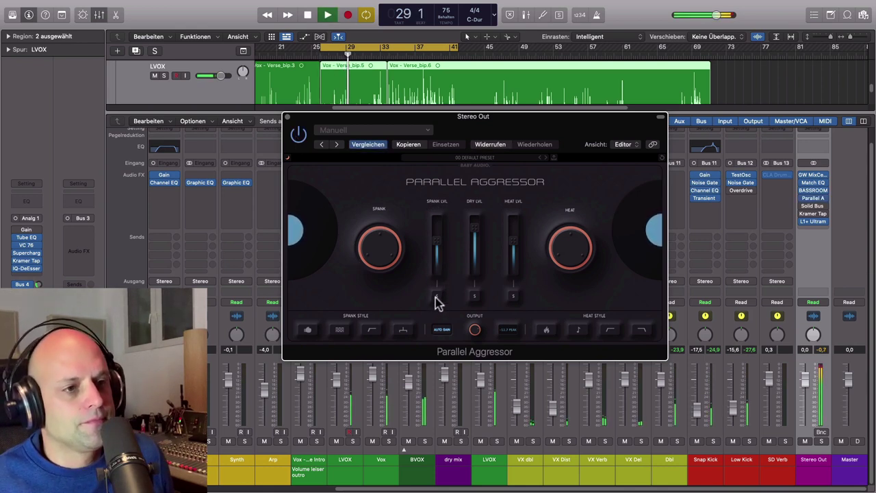
{"action": "left_click_drag", "start_coordinate": [438, 301], "coordinate": [439, 229]}
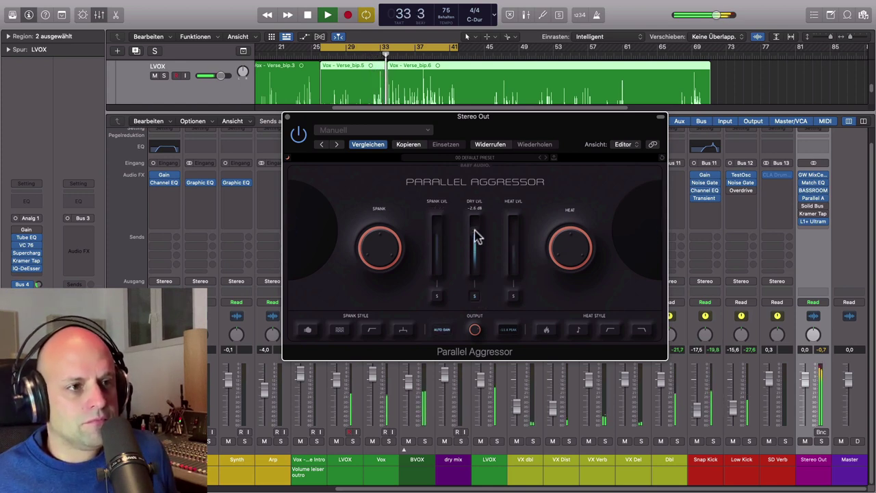
{"action": "left_click_drag", "start_coordinate": [473, 263], "coordinate": [474, 226]}
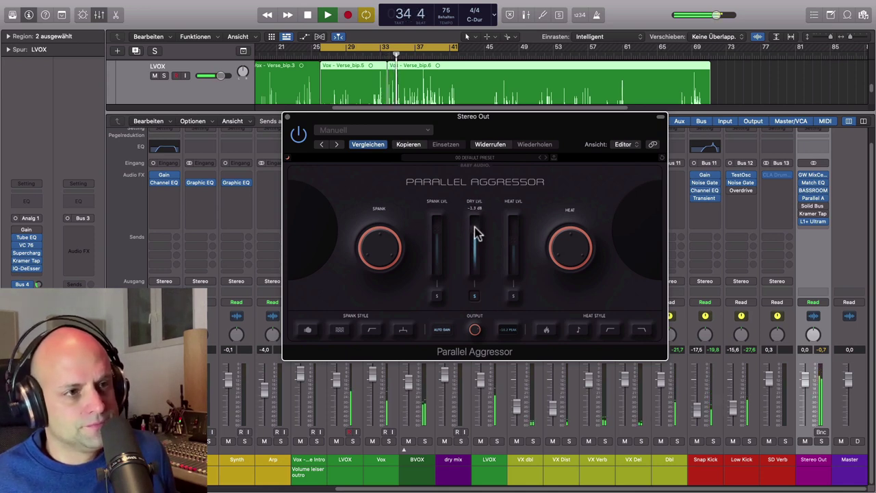
Step: Solo the parallel signals in turn, balance Spank at about -1.2 dB, raise the Heat level to match, and stop playback
{"action": "left_click", "coordinate": [437, 295]}
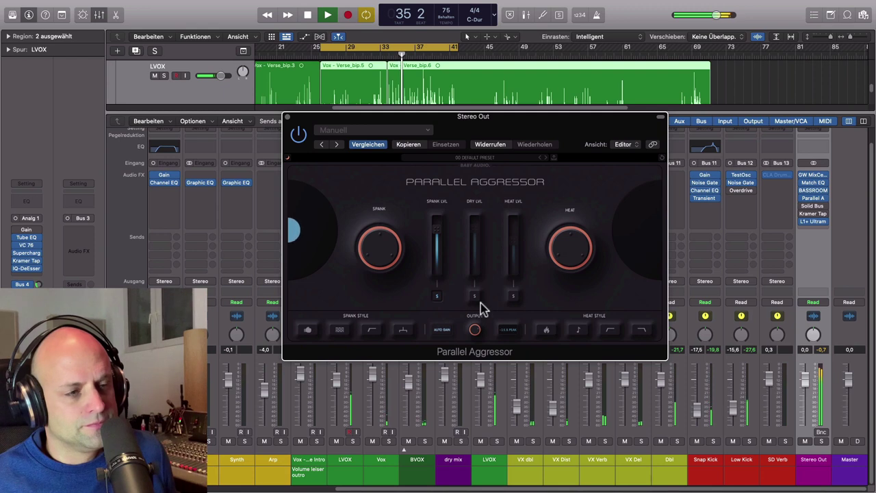
{"action": "left_click", "coordinate": [475, 296]}
{"action": "left_click", "coordinate": [514, 296]}
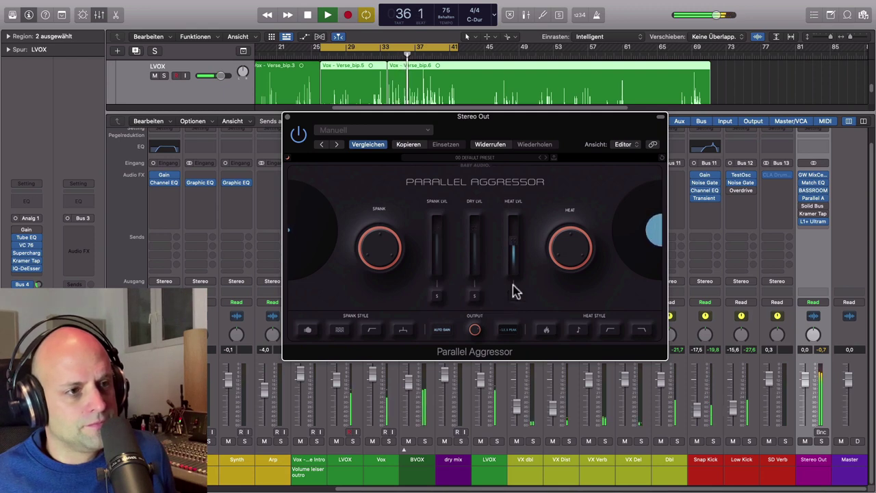
{"action": "mouse_move", "coordinate": [514, 242]}
{"action": "left_mouse_down"}
{"action": "mouse_move", "coordinate": [509, 263]}
{"action": "mouse_move", "coordinate": [519, 227]}
{"action": "mouse_move", "coordinate": [517, 240]}
{"action": "left_mouse_up"}
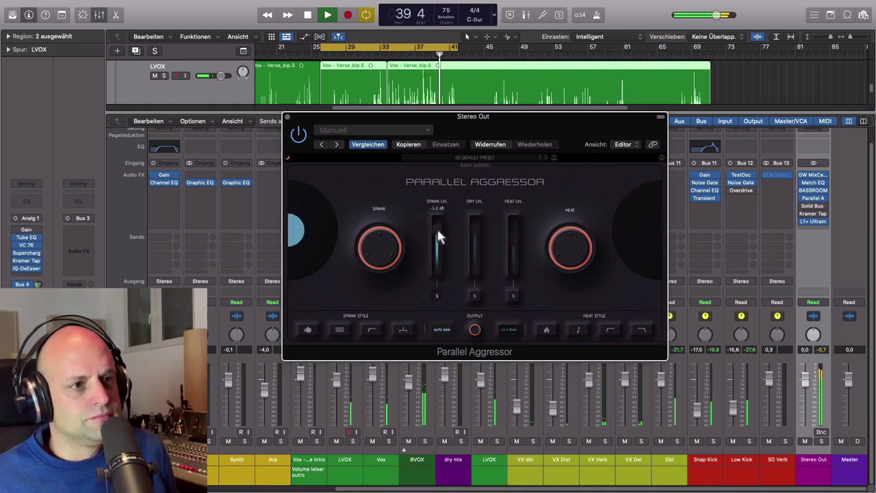
{"action": "left_click_drag", "start_coordinate": [519, 280], "coordinate": [513, 232]}
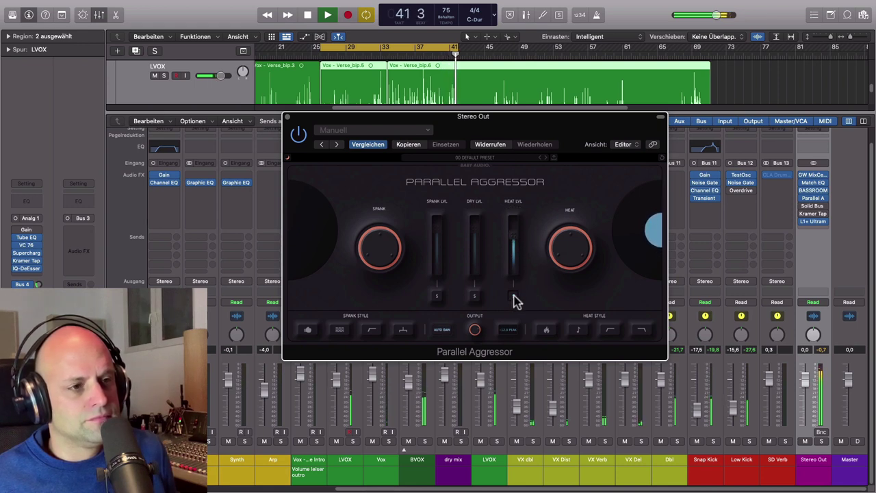
{"action": "key", "text": "space"}
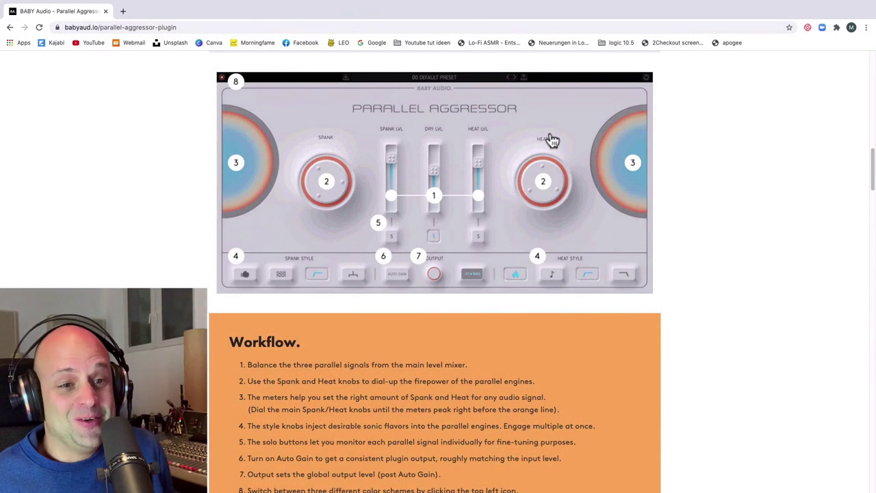
Step: Switch to the browser and review the Workflow instructions for the Spank and Heat knobs and their meters
{"action": "scroll", "coordinate": [452, 293], "scroll_direction": "down", "scroll_amount": 2}
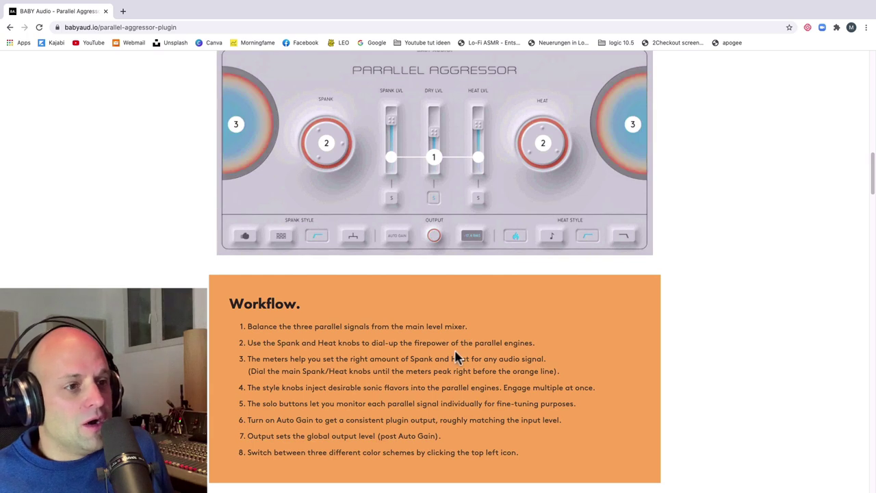
{"action": "scroll", "coordinate": [528, 339], "scroll_direction": "up", "scroll_amount": 1}
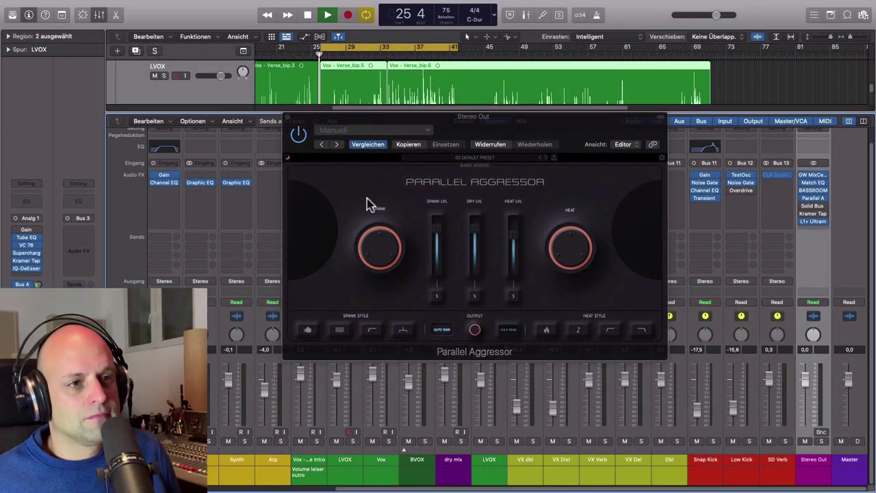
Step: During playback in Logic Pro, turn up the Spank knob, raise Heat to about 82, and compare with the plug-in bypassed
{"action": "left_click", "coordinate": [371, 247]}
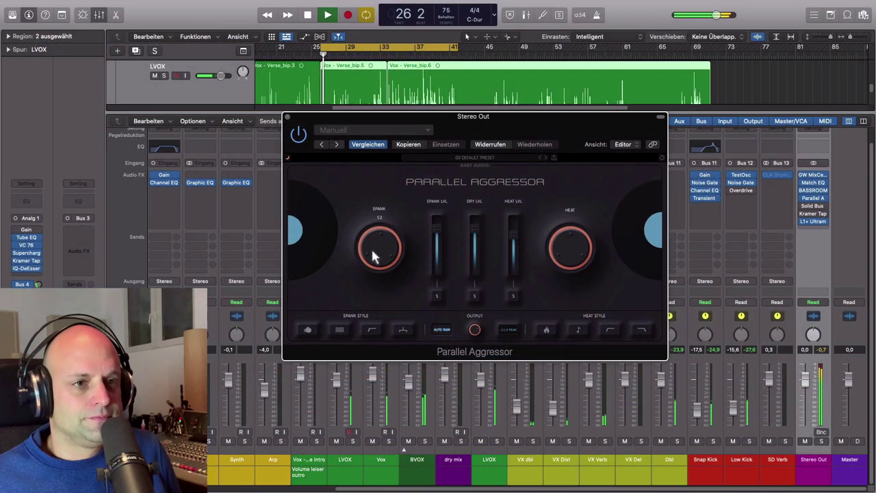
{"action": "mouse_move", "coordinate": [370, 246]}
{"action": "left_mouse_down"}
{"action": "mouse_move", "coordinate": [367, 220]}
{"action": "mouse_move", "coordinate": [374, 235]}
{"action": "left_mouse_up"}
{"action": "mouse_move", "coordinate": [560, 248]}
{"action": "left_mouse_down"}
{"action": "mouse_move", "coordinate": [569, 217]}
{"action": "mouse_move", "coordinate": [563, 242]}
{"action": "left_mouse_up"}
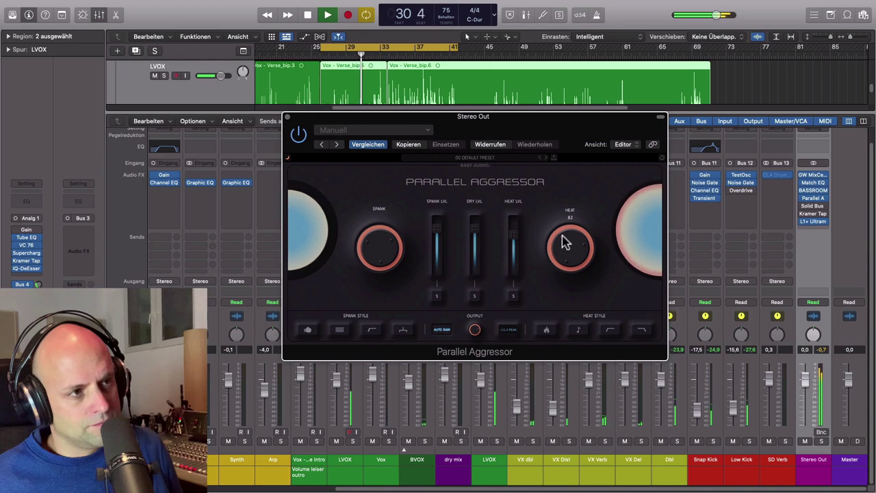
{"action": "left_click", "coordinate": [299, 134]}
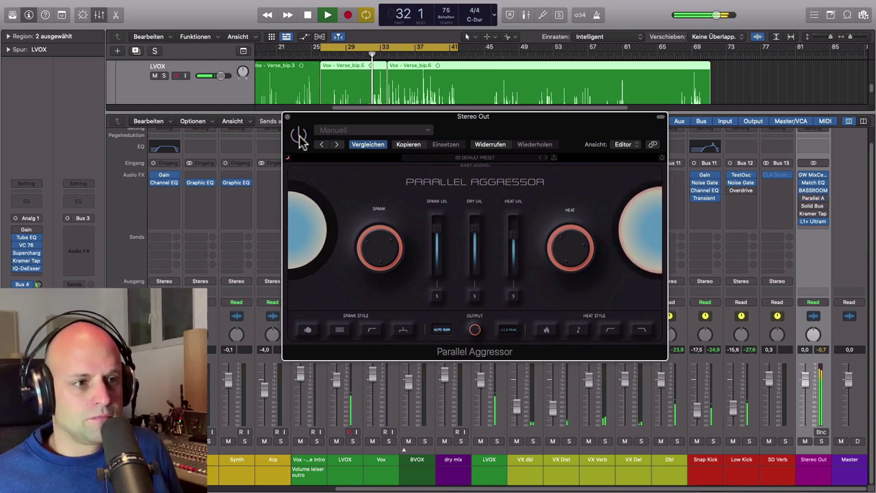
{"action": "left_click", "coordinate": [299, 134]}
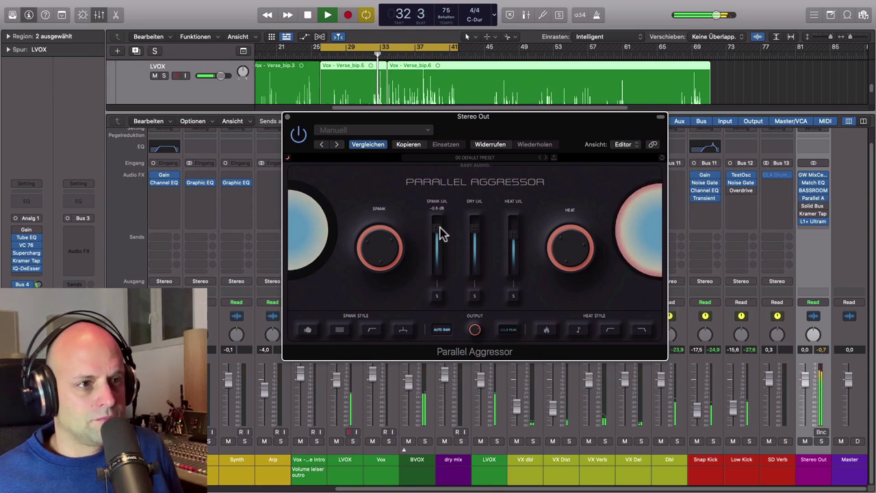
Step: Fine-tune the Spank and Heat levels, set the Spank knob to about 75, and stop playback
{"action": "left_click_drag", "start_coordinate": [440, 229], "coordinate": [515, 240]}
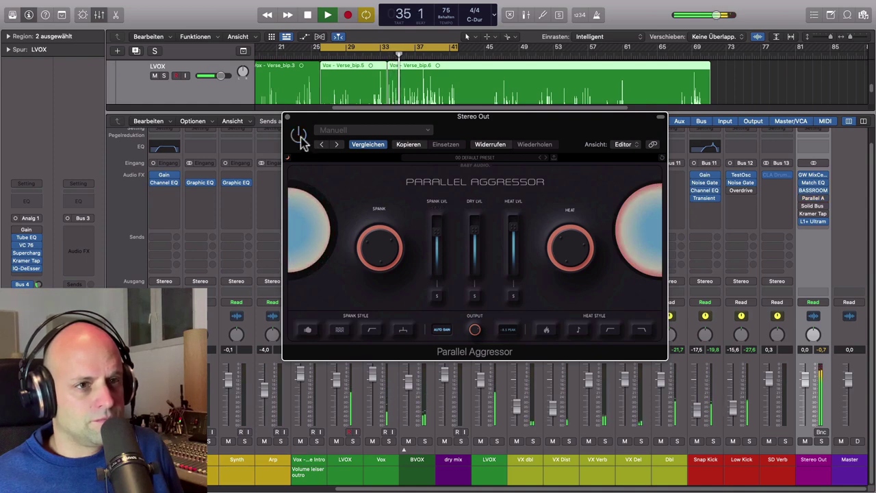
{"action": "mouse_move", "coordinate": [374, 247]}
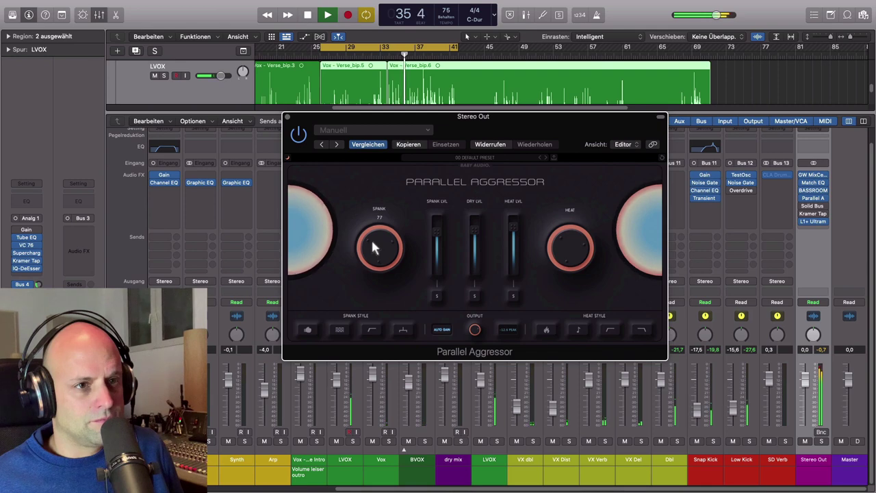
{"action": "left_click_drag", "start_coordinate": [374, 247], "coordinate": [371, 251]}
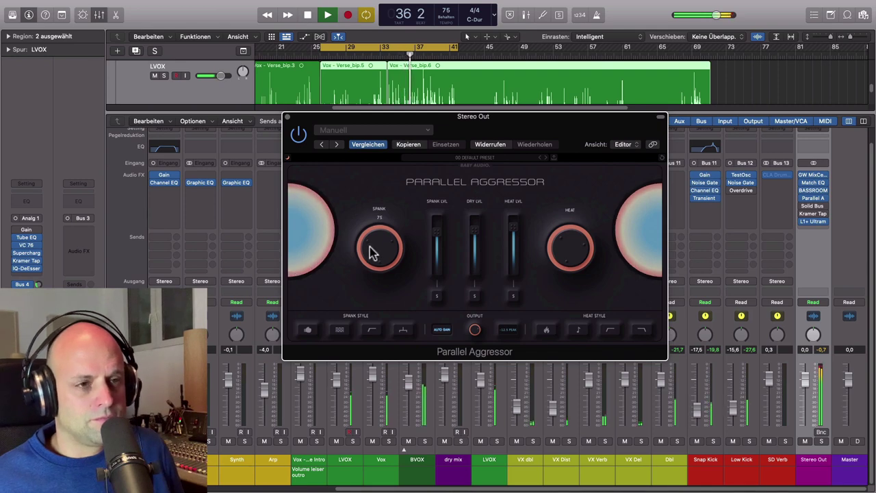
{"action": "key", "text": "space"}
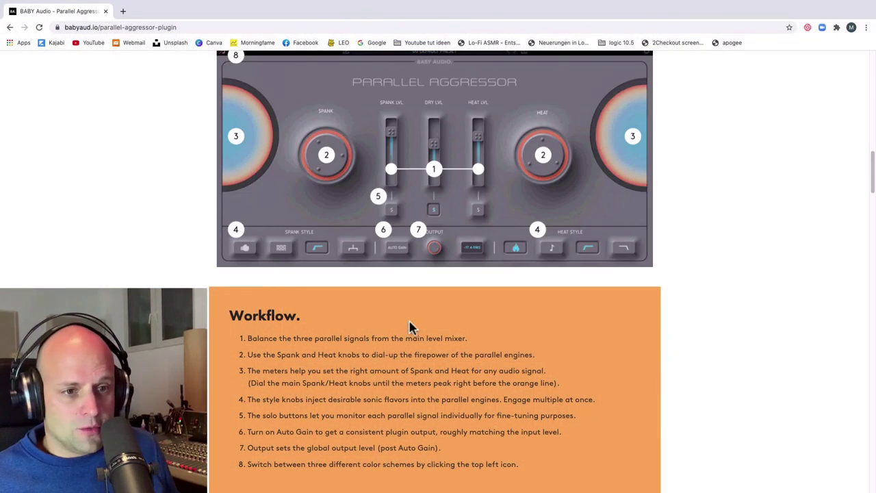
Step: Switch to the browser and examine the Workflow notes on style buttons, solo buttons, Auto Gain and Output
{"action": "scroll", "coordinate": [401, 336], "scroll_direction": "down", "scroll_amount": 1}
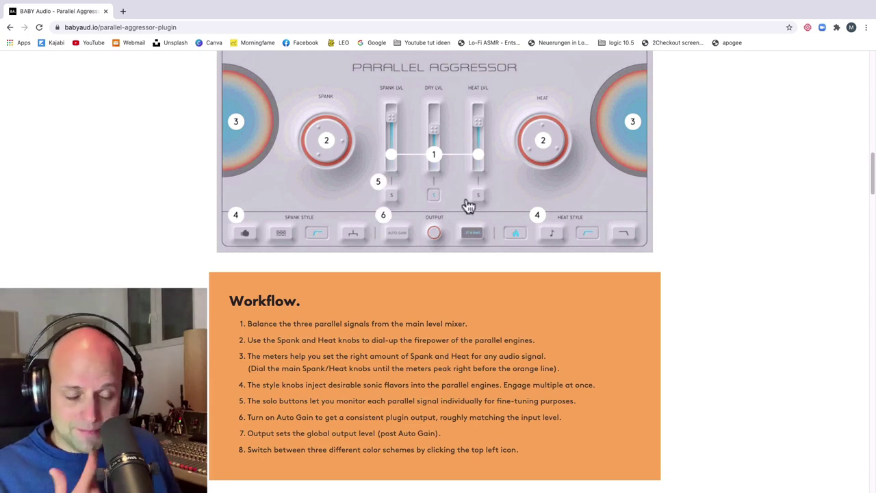
{"action": "scroll", "coordinate": [352, 400], "scroll_direction": "down", "scroll_amount": 2}
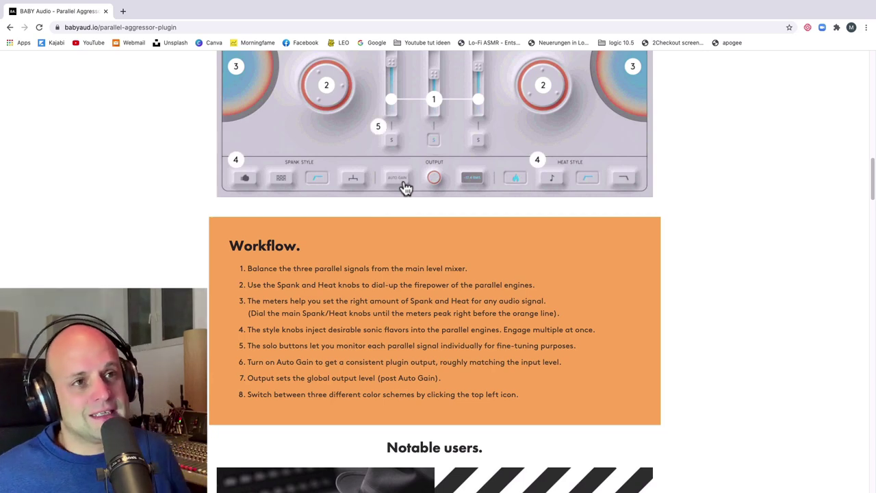
Step: Examine the numbered Parallel Aggressor interface picture alongside the Workflow notes on the product page
{"action": "scroll", "coordinate": [403, 189], "scroll_direction": "up", "scroll_amount": 2}
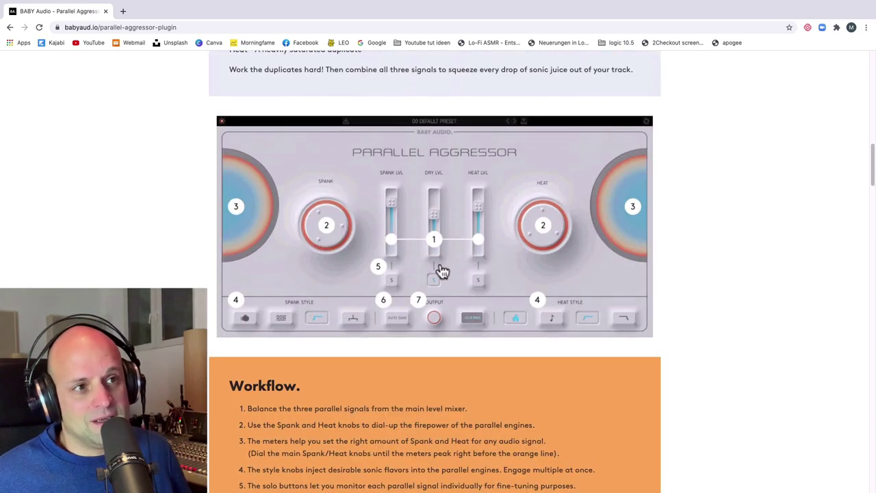
{"action": "scroll", "coordinate": [442, 272], "scroll_direction": "down", "scroll_amount": 1}
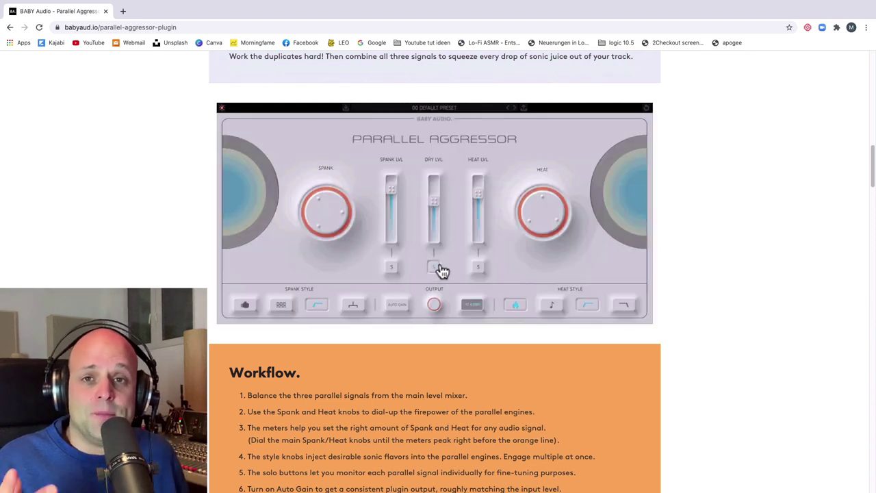
{"action": "scroll", "coordinate": [454, 260], "scroll_direction": "down", "scroll_amount": 1}
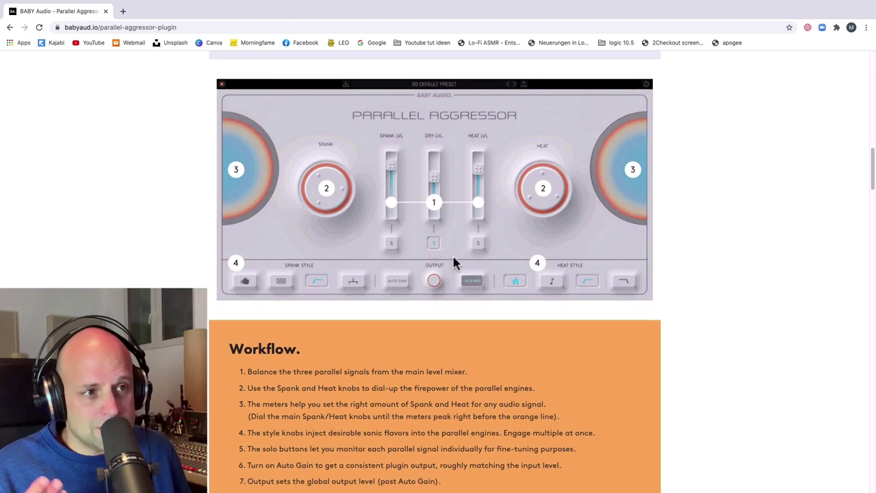
{"action": "scroll", "coordinate": [453, 258], "scroll_direction": "down", "scroll_amount": 1}
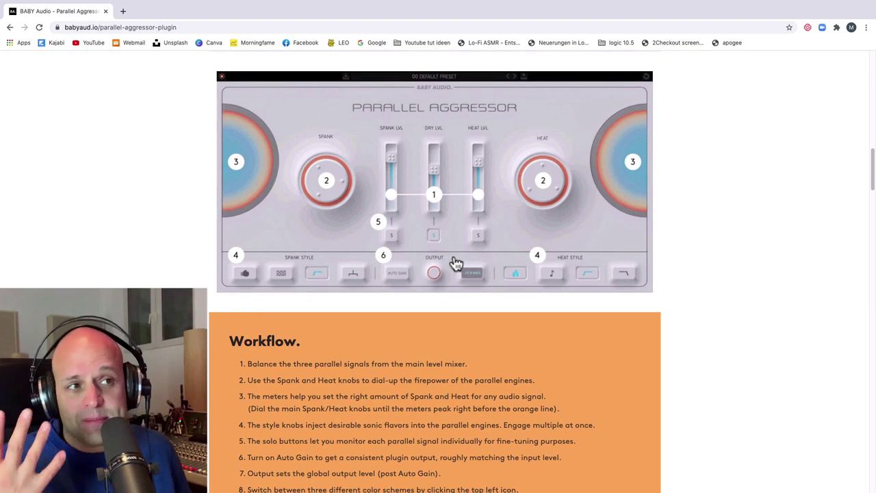
{"action": "scroll", "coordinate": [456, 264], "scroll_direction": "down", "scroll_amount": 1}
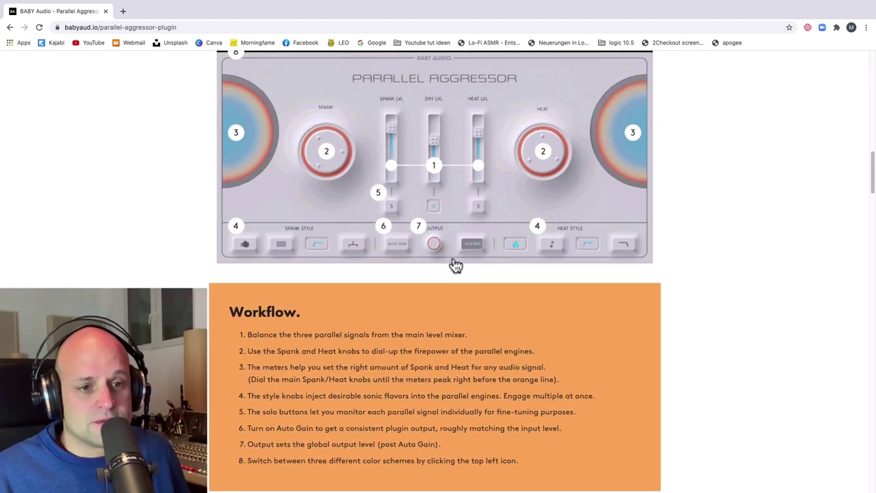
{"action": "scroll", "coordinate": [456, 265], "scroll_direction": "down", "scroll_amount": 1}
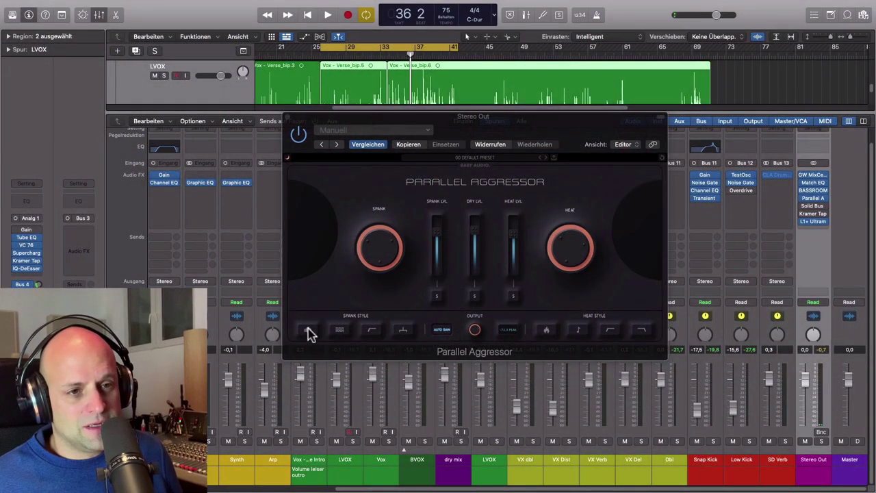
Step: Switch to Logic Pro, solo the drums bus in the mixer, and start playback
{"action": "left_click", "coordinate": [308, 331]}
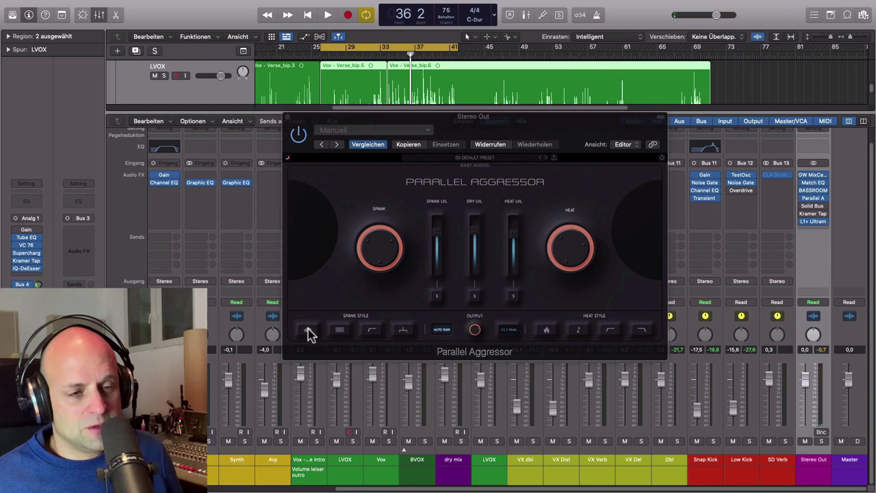
{"action": "left_click", "coordinate": [340, 302]}
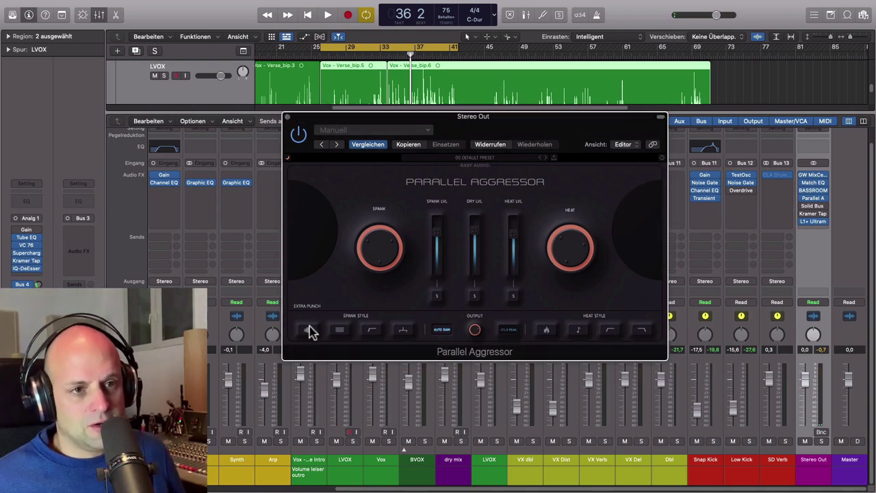
{"action": "scroll", "coordinate": [211, 430], "scroll_direction": "left", "scroll_amount": 10}
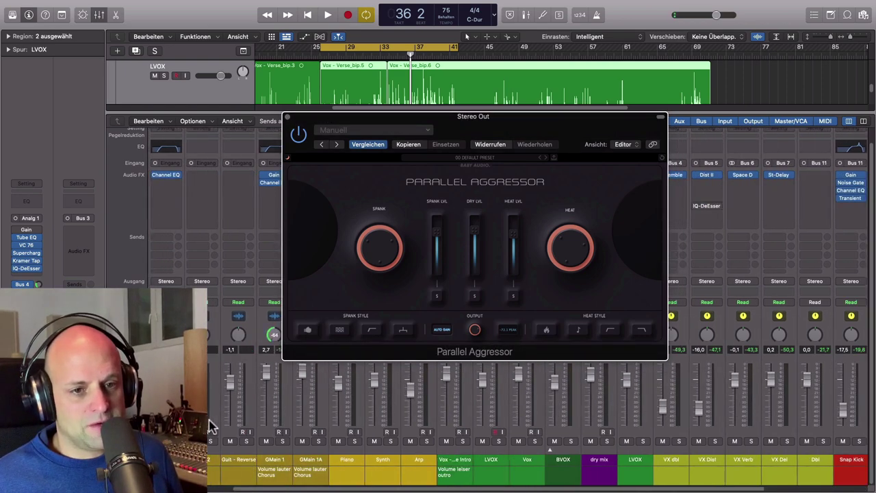
{"action": "left_click", "coordinate": [174, 441]}
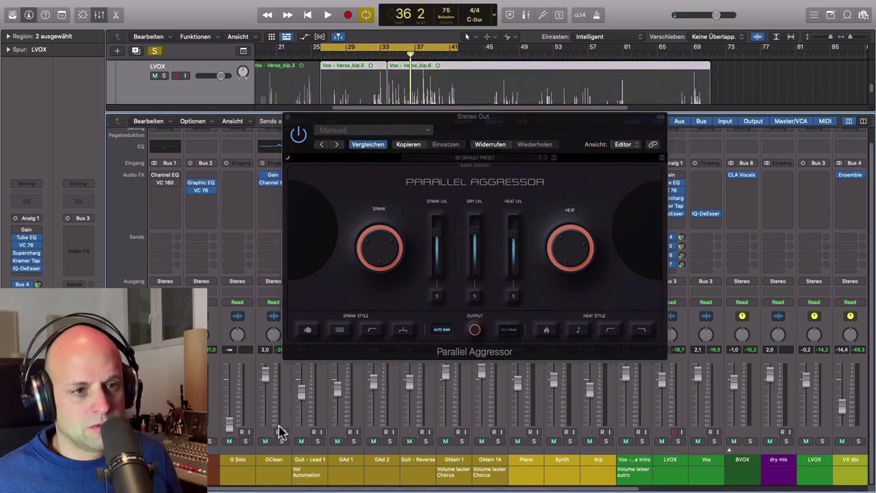
{"action": "key", "text": "space"}
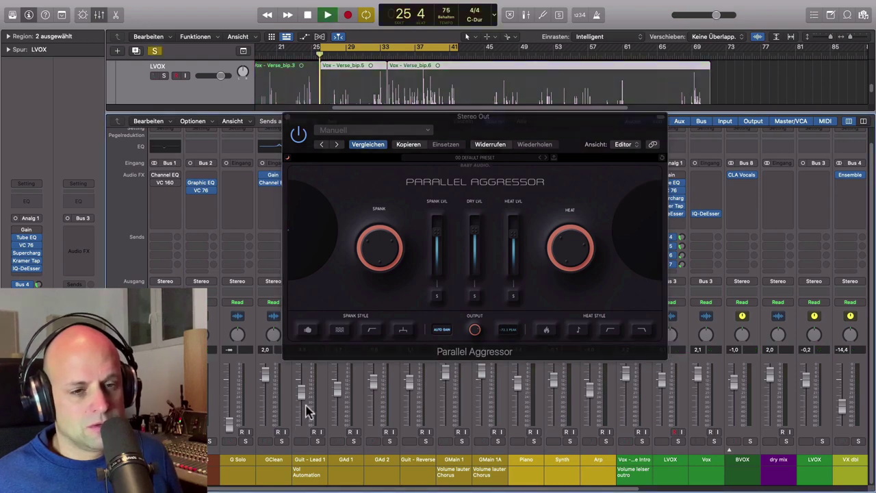
Step: Compare the Extra Punch and Extra Smack Spank styles on the soloed drums, leaving both enabled
{"action": "left_click", "coordinate": [308, 331]}
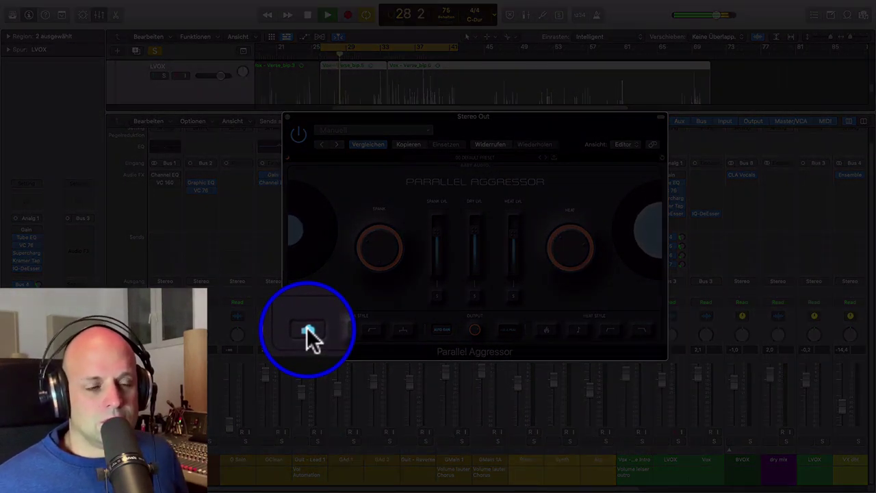
{"action": "key", "text": "space"}
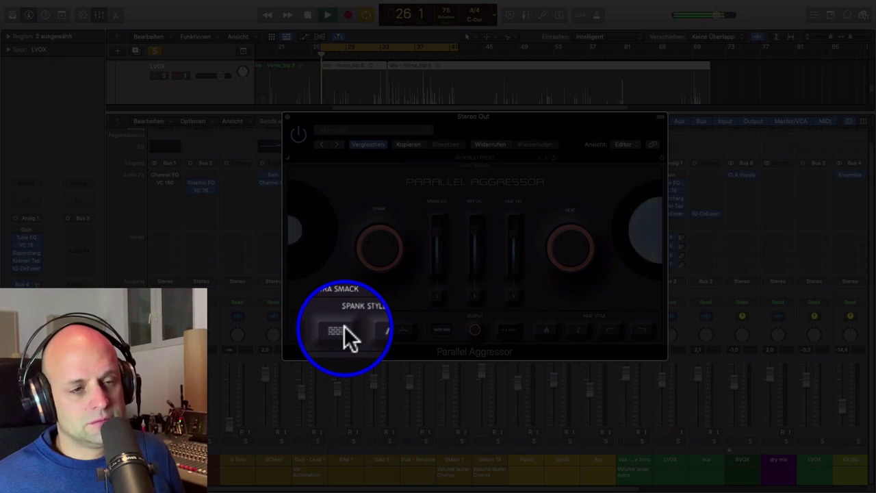
{"action": "left_click", "coordinate": [344, 328]}
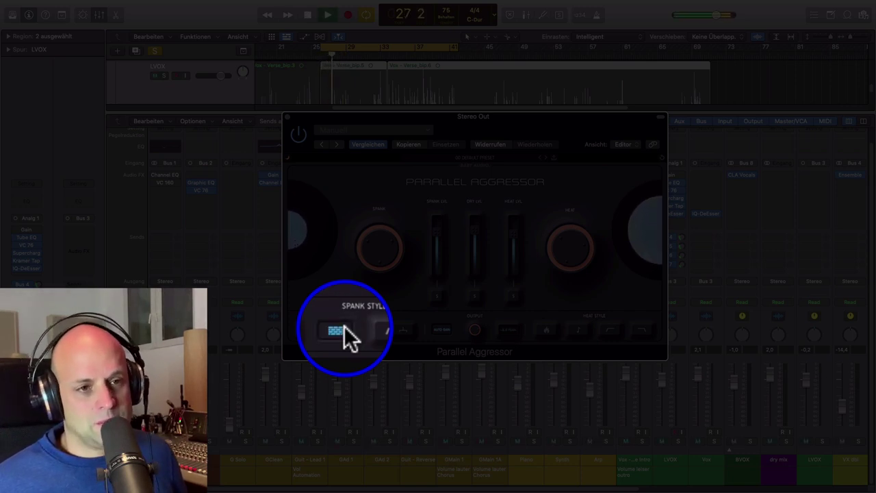
{"action": "left_click", "coordinate": [310, 329]}
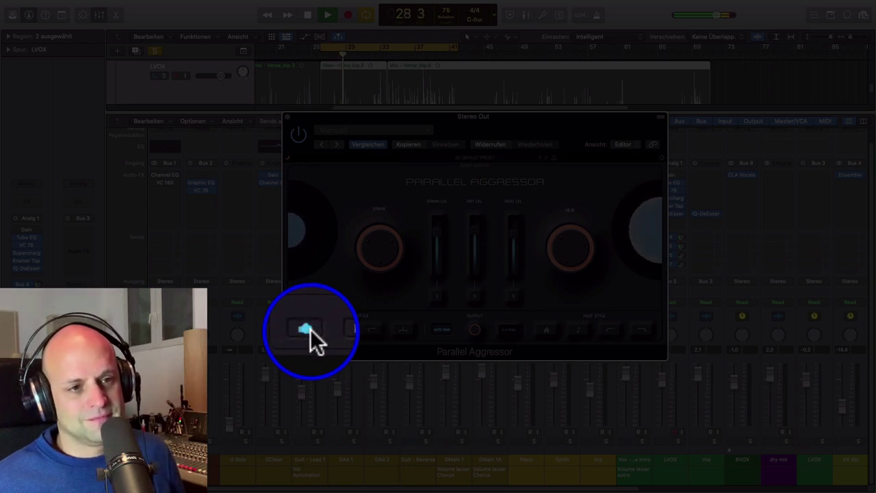
{"action": "left_click", "coordinate": [343, 327]}
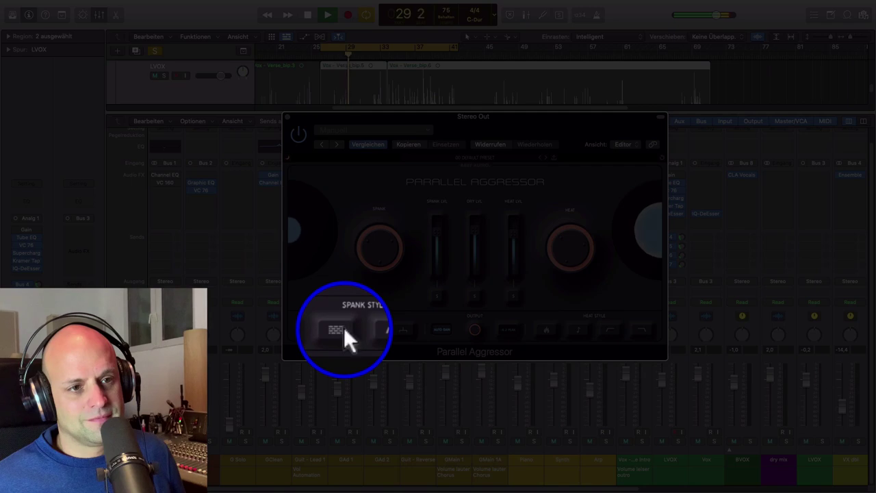
{"action": "left_click", "coordinate": [315, 329]}
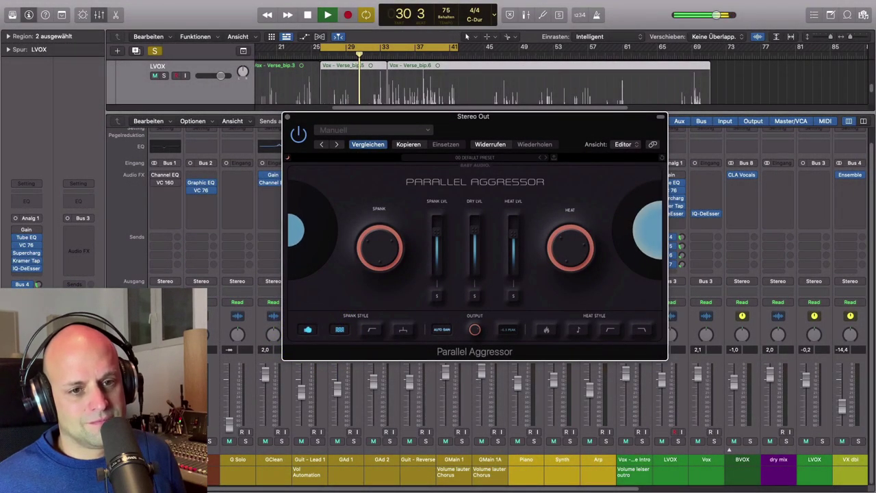
Step: Unsolo the drums, compare Extra Punch and Extra Smack on the full mix, keep both enabled, and stop playback
{"action": "left_click", "coordinate": [269, 413]}
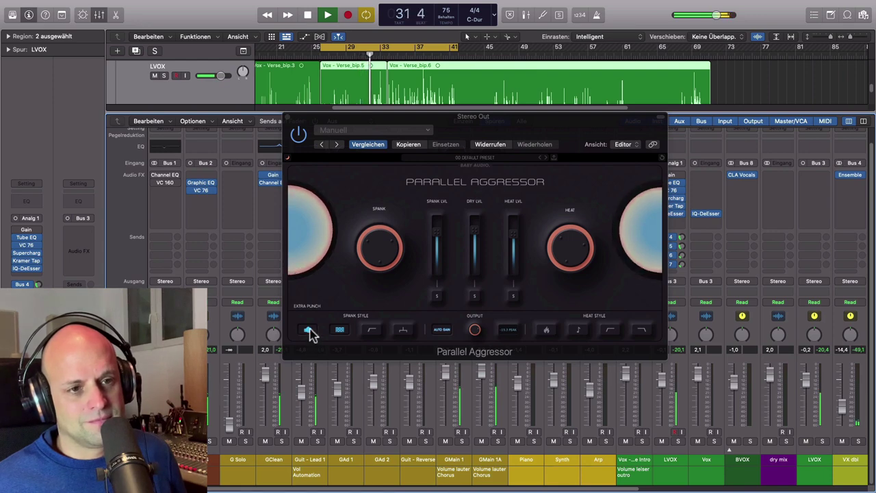
{"action": "left_click", "coordinate": [310, 333]}
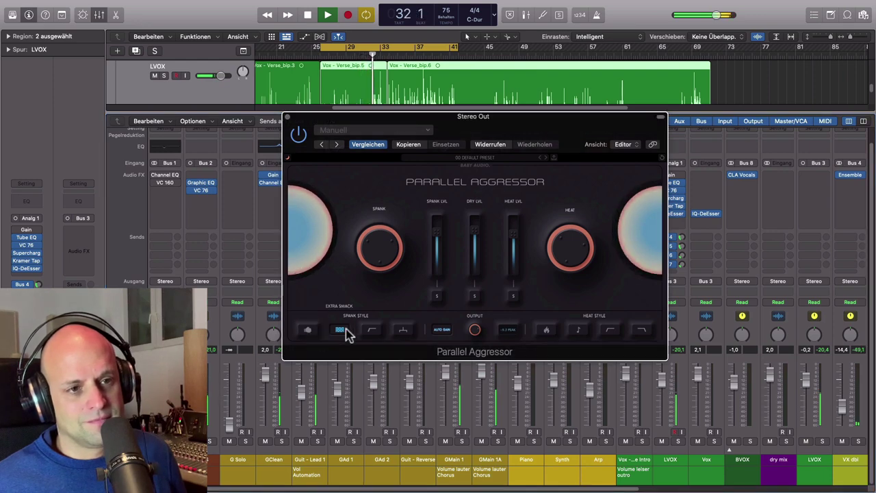
{"action": "left_click", "coordinate": [310, 332]}
{"action": "left_click", "coordinate": [339, 332]}
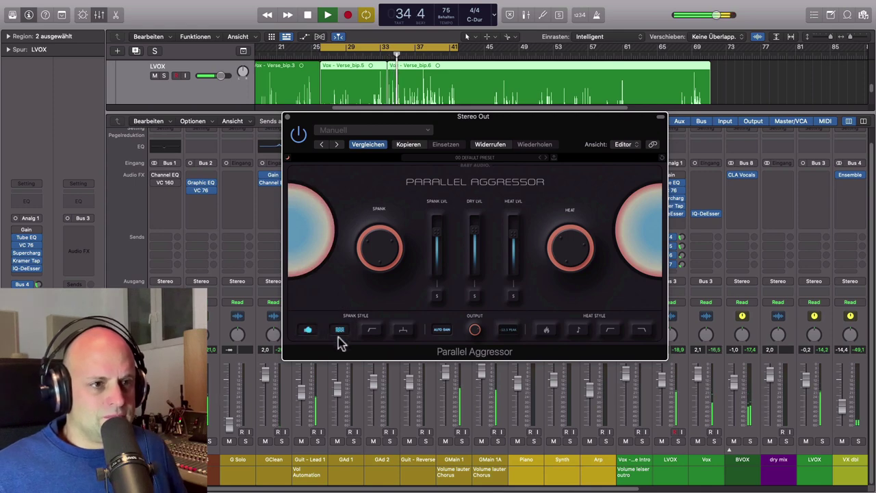
{"action": "mouse_move", "coordinate": [438, 230]}
{"action": "left_mouse_down"}
{"action": "mouse_move", "coordinate": [438, 209]}
{"action": "mouse_move", "coordinate": [436, 229]}
{"action": "left_mouse_up"}
{"action": "key", "text": "space"}
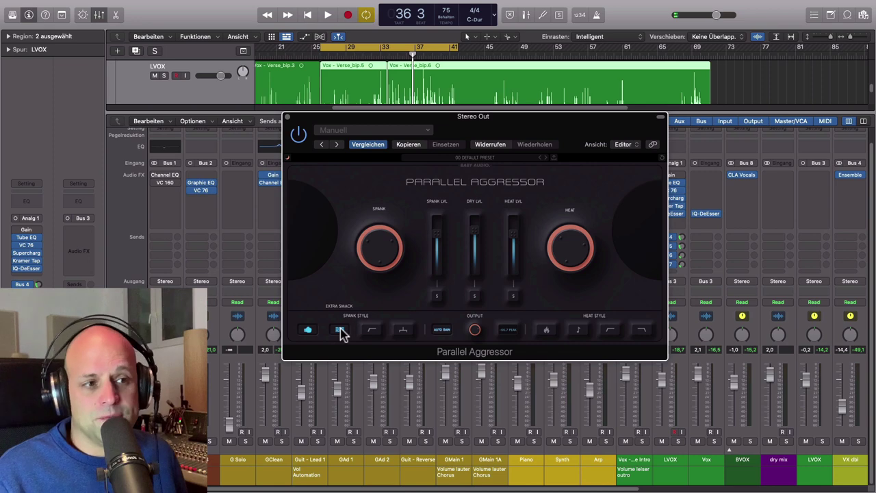
Step: Try the Spank style's high-pass filter and open the VC 160 on the drums bus for reference
{"action": "left_click", "coordinate": [371, 333]}
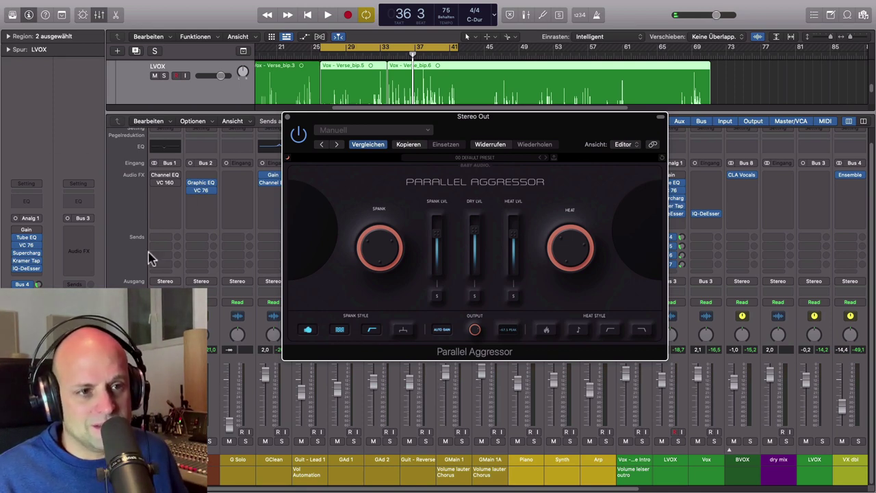
{"action": "left_click", "coordinate": [165, 188]}
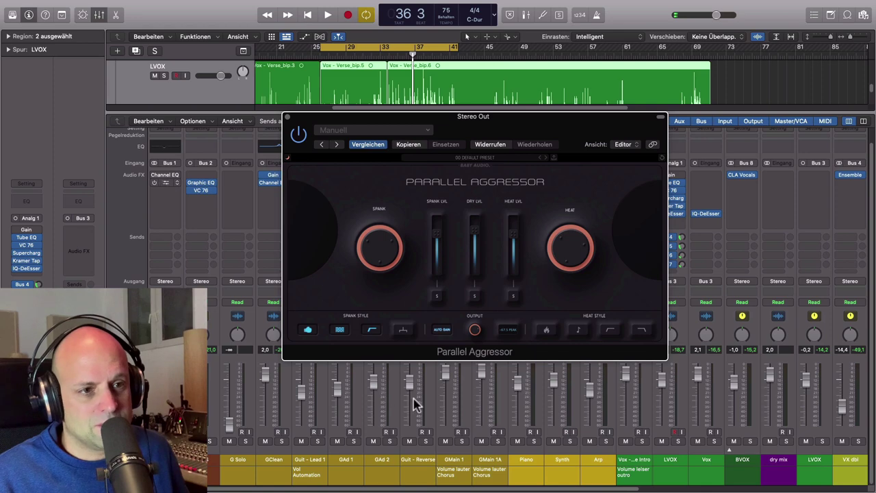
{"action": "left_click", "coordinate": [378, 343]}
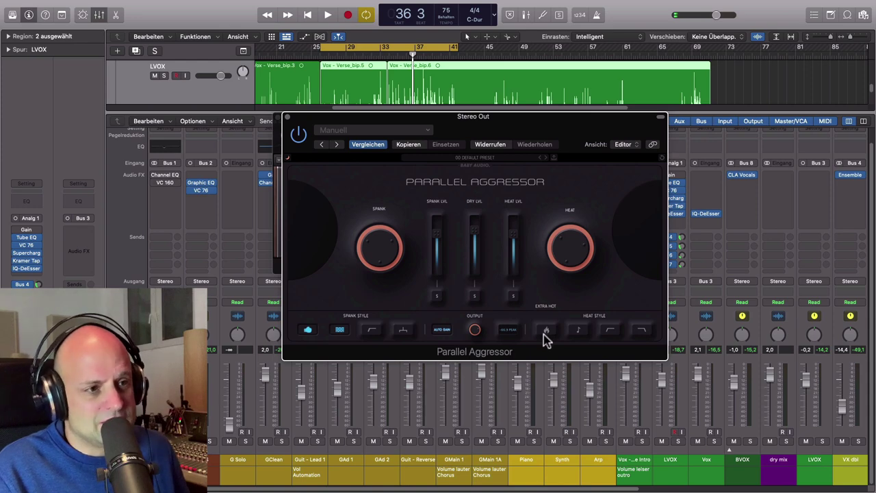
Step: Reposition the Parallel Aggressor window, enable Extra Hot during playback, and raise the Heat level to about 1.4 dB
{"action": "left_click_drag", "start_coordinate": [575, 123], "coordinate": [537, 139]}
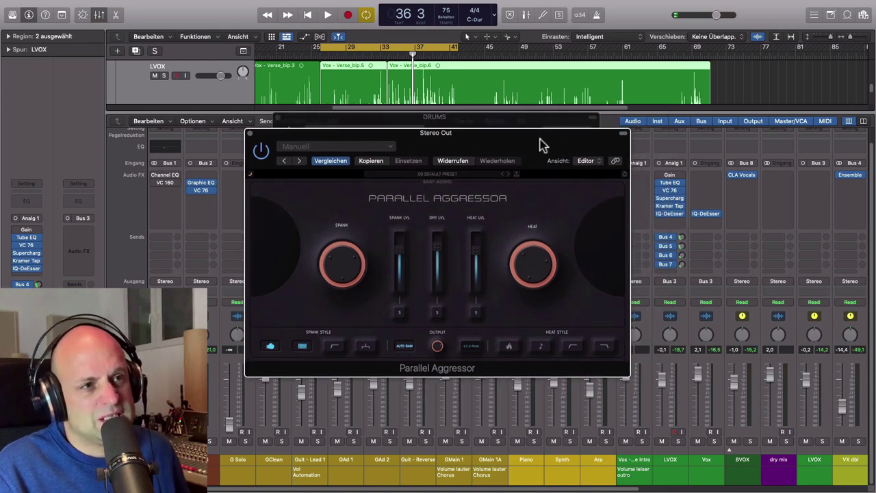
{"action": "key", "text": "space"}
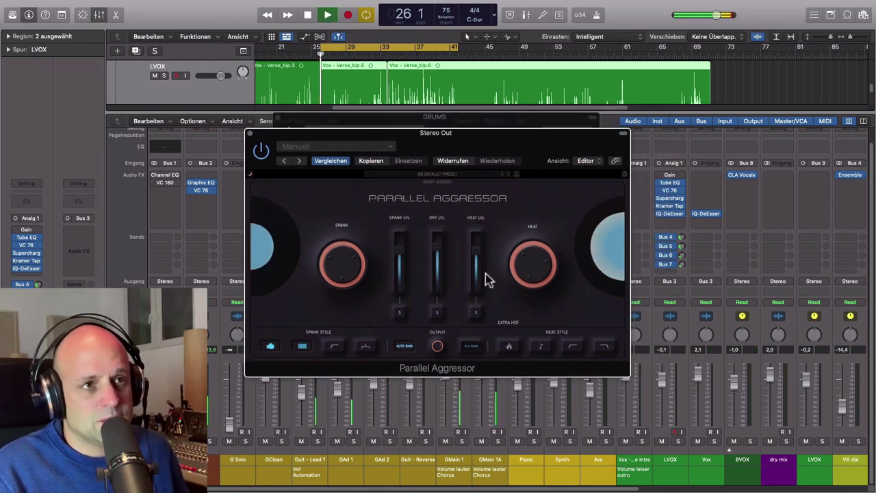
{"action": "left_click", "coordinate": [665, 329]}
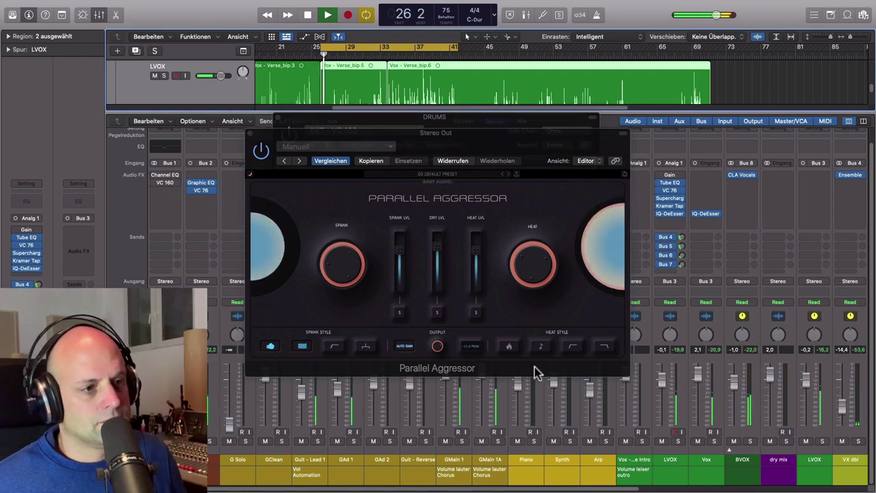
{"action": "left_click", "coordinate": [509, 345]}
{"action": "left_click_drag", "start_coordinate": [478, 274], "coordinate": [473, 240]}
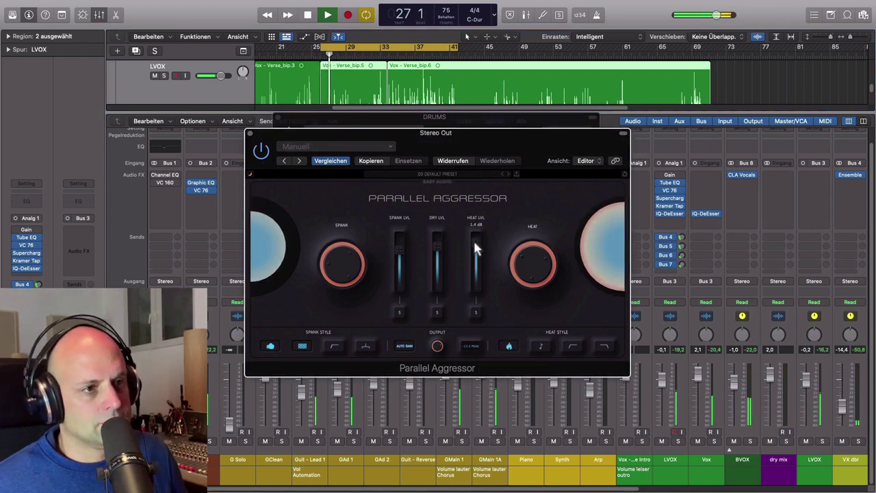
Step: Compare the Heat sound without Extra Hot and with the note style, leave only Extra Hot enabled, and stop playback
{"action": "left_click", "coordinate": [509, 347]}
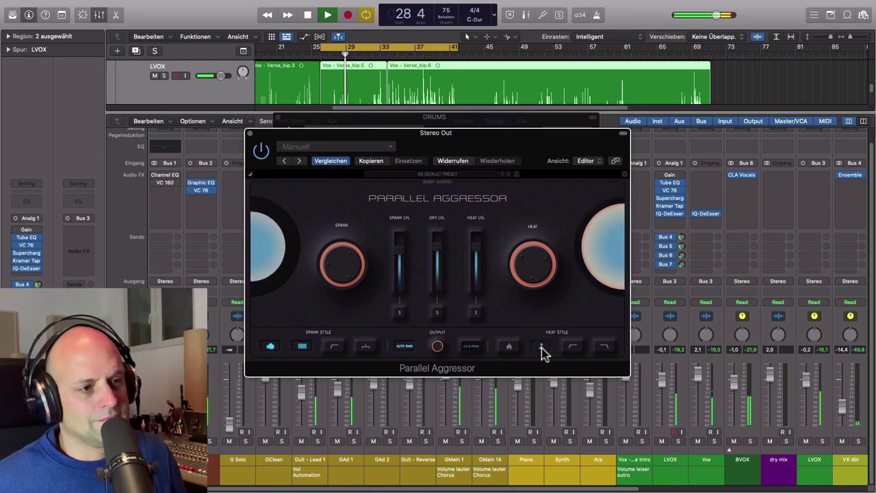
{"action": "left_click", "coordinate": [541, 348]}
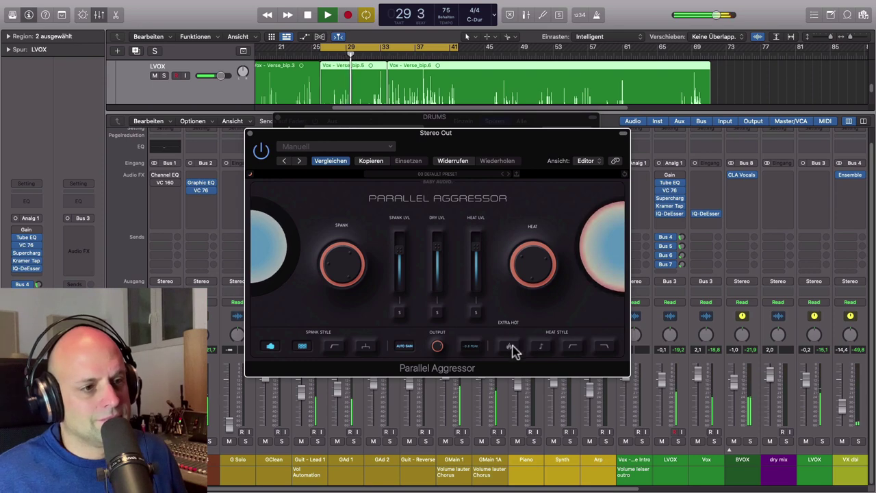
{"action": "left_click", "coordinate": [513, 347]}
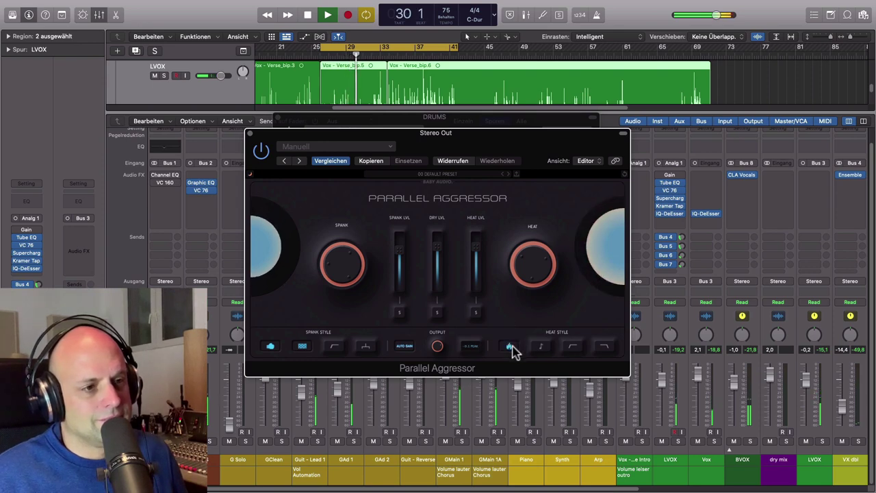
{"action": "key", "text": "space"}
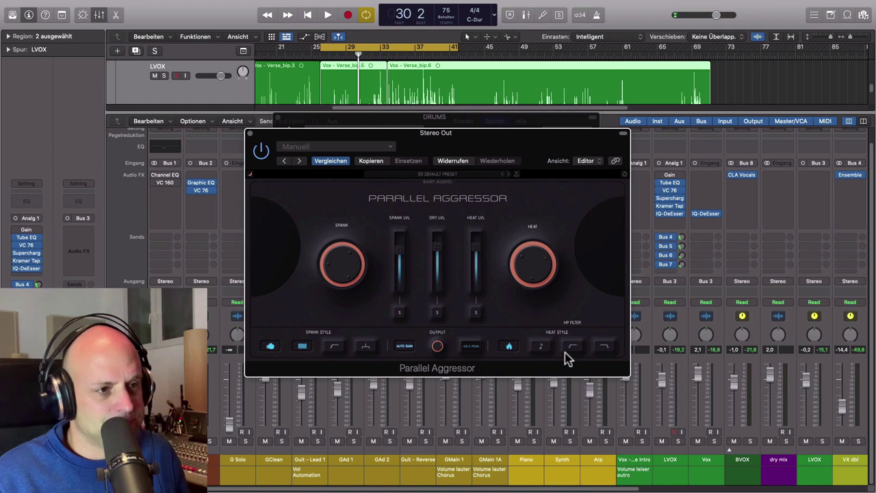
Step: During playback, try the Heat style's HP filter and leave its low-pass filter enabled instead
{"action": "key", "text": "space"}
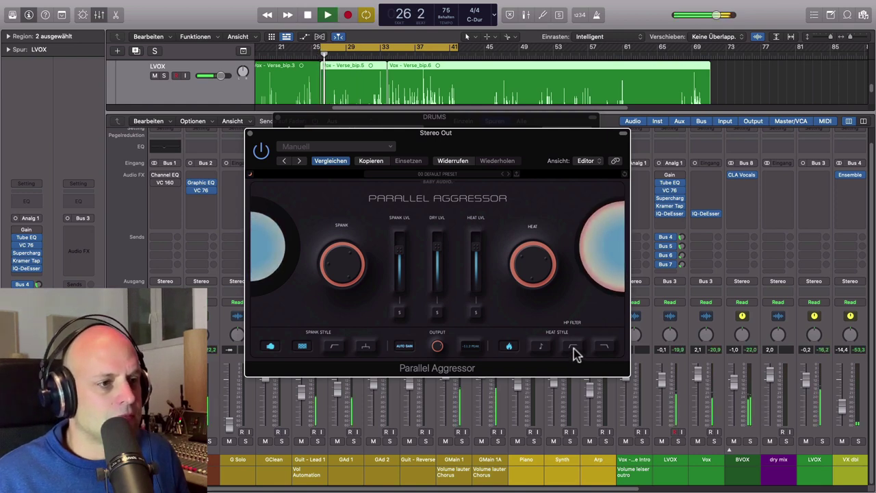
{"action": "left_click", "coordinate": [574, 348]}
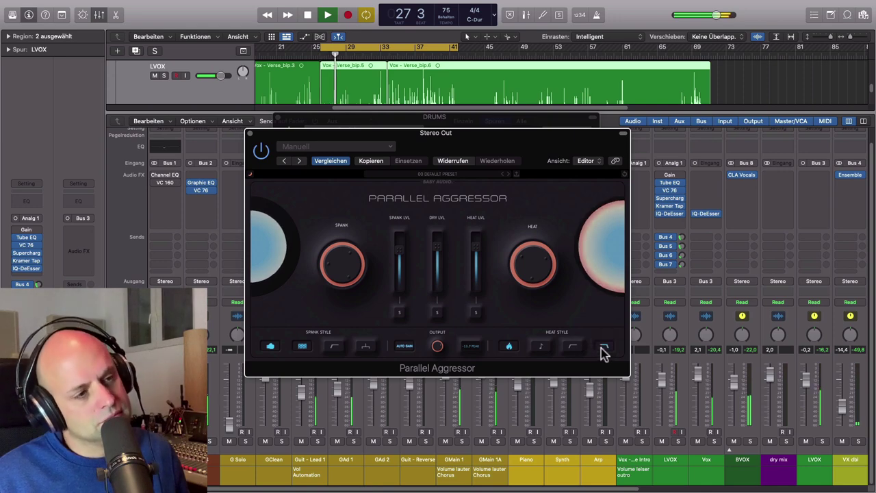
{"action": "left_click", "coordinate": [604, 348]}
{"action": "mouse_move", "coordinate": [532, 277]}
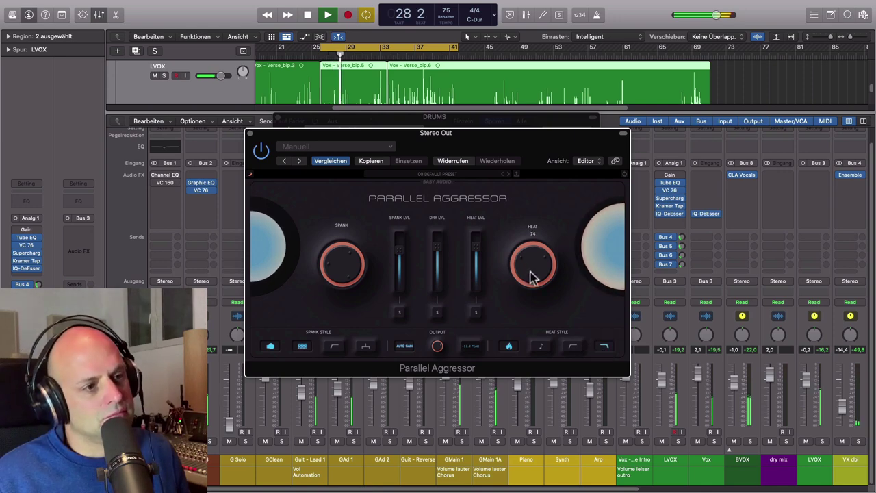
Step: Disable the Heat style's low-pass filter and stop playback
{"action": "left_click", "coordinate": [608, 347]}
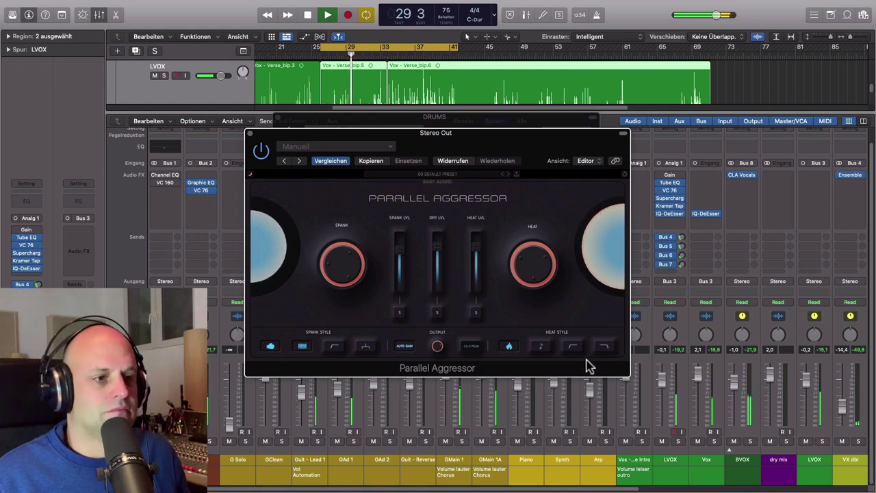
{"action": "key", "text": "space"}
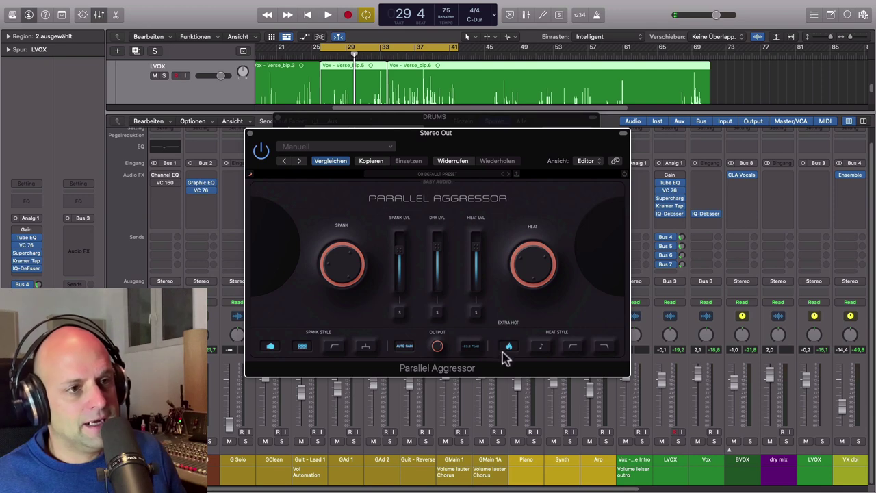
{"action": "mouse_move", "coordinate": [432, 244]}
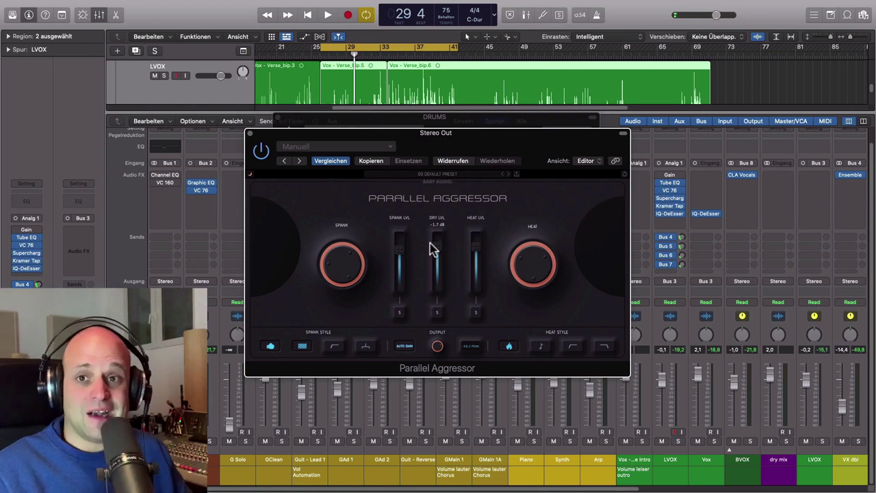
{"action": "mouse_move", "coordinate": [333, 264]}
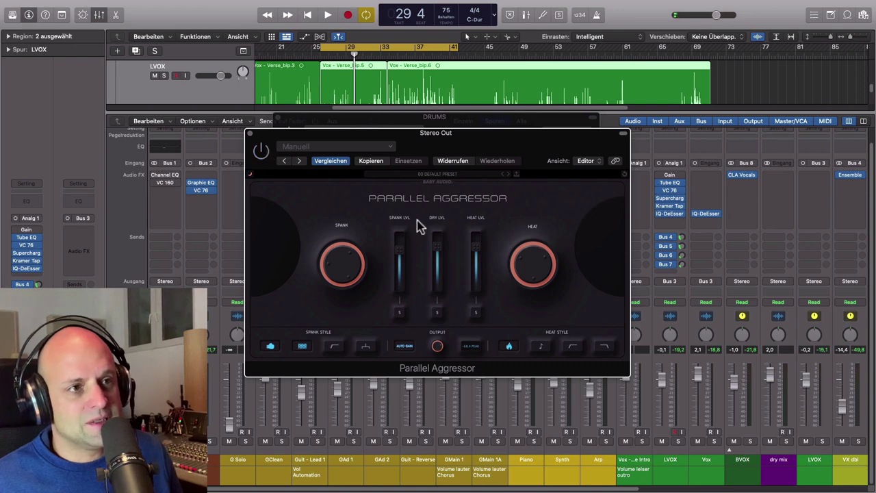
Step: Play the song from bar 34 with Parallel Aggressor bypassed, and re-enable the plug-in during playback to hear the difference
{"action": "left_click", "coordinate": [388, 54]}
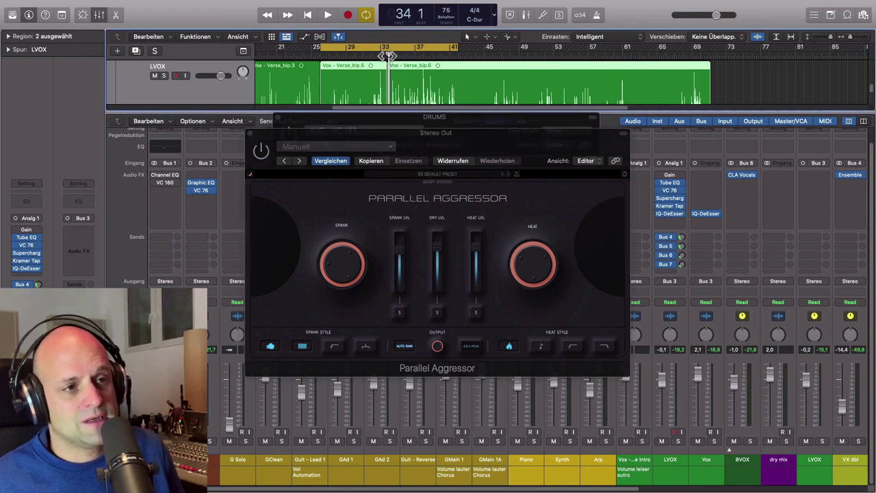
{"action": "key", "text": "space"}
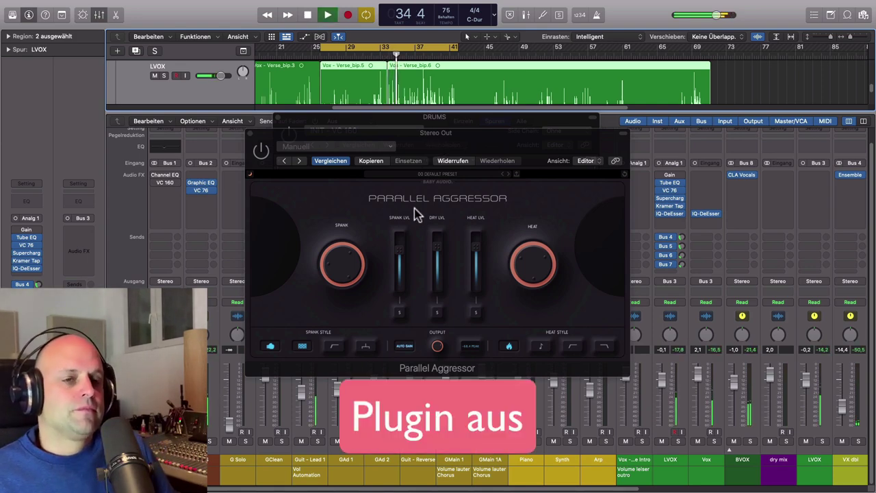
{"action": "left_click", "coordinate": [262, 152]}
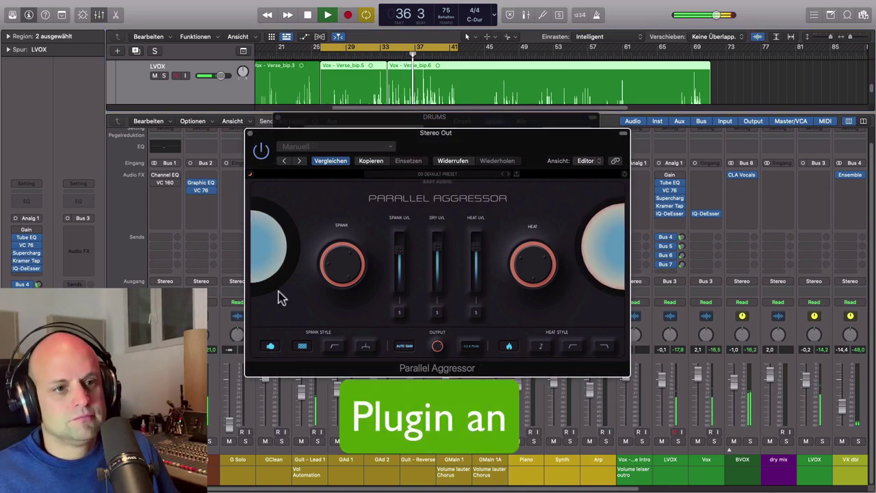
Step: Lower the Spank level slightly, then compare the mix with Parallel Aggressor bypassed and active before stopping playback
{"action": "mouse_move", "coordinate": [399, 248]}
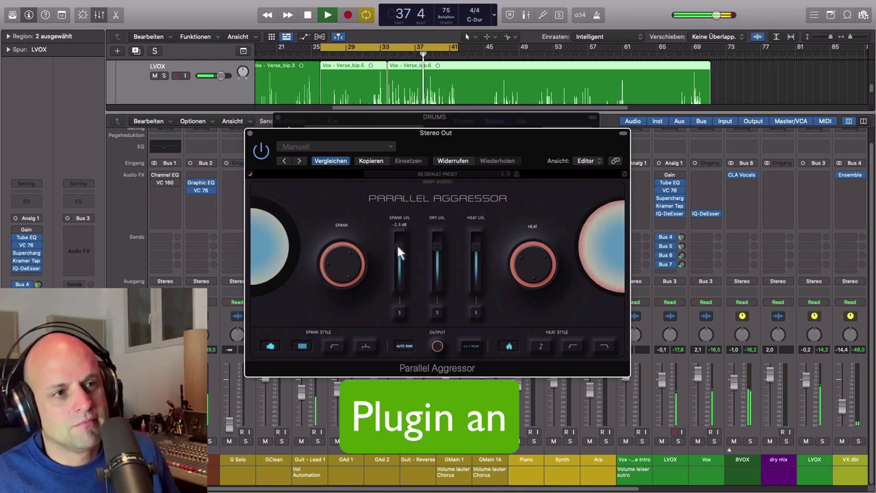
{"action": "left_click_drag", "start_coordinate": [398, 247], "coordinate": [397, 252]}
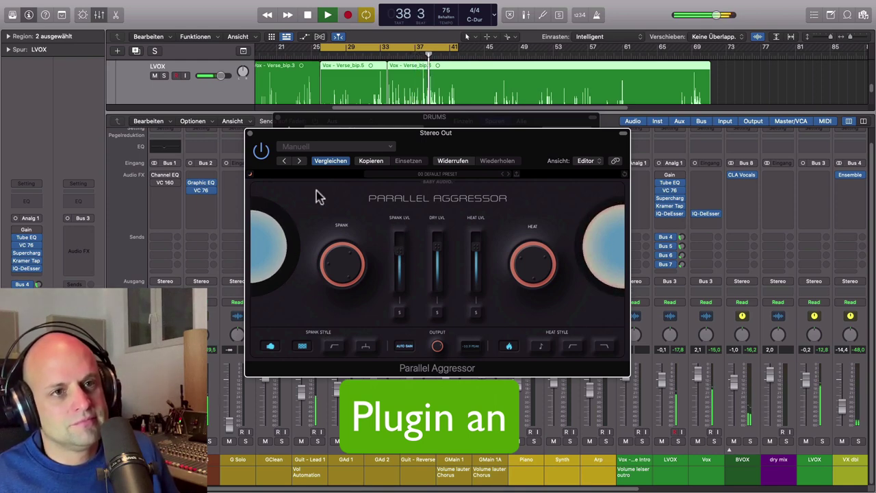
{"action": "left_click", "coordinate": [262, 154]}
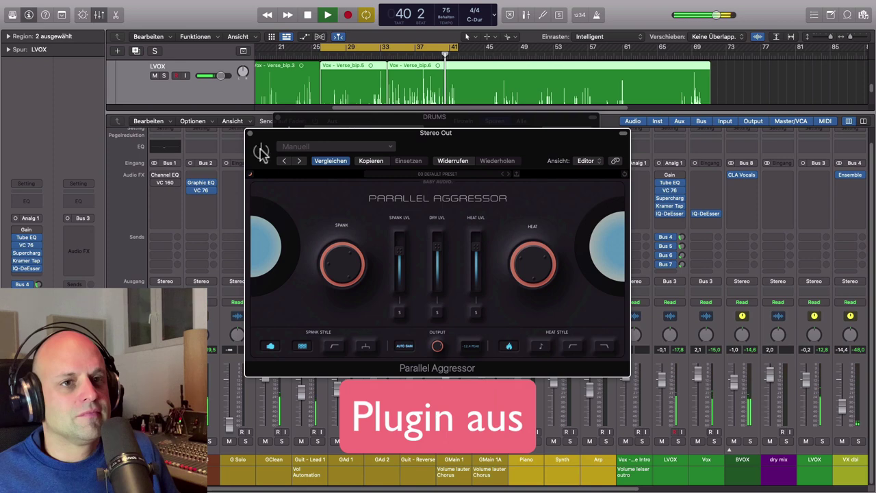
{"action": "left_click", "coordinate": [262, 153]}
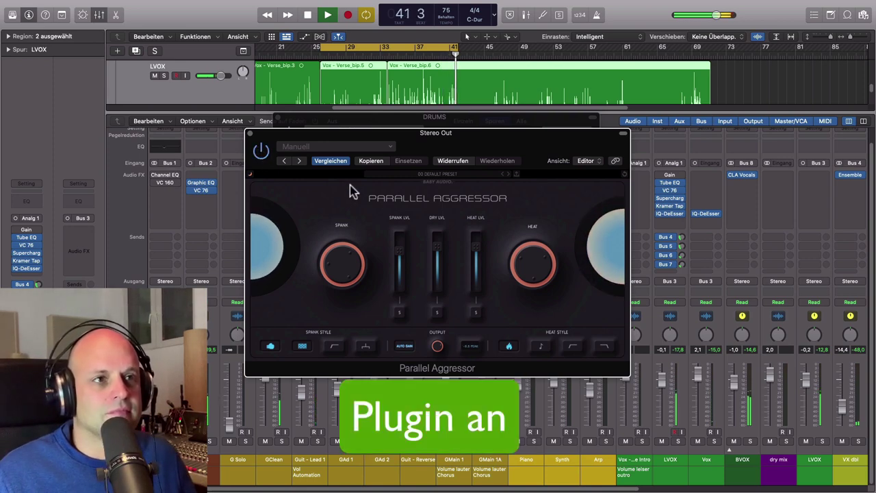
{"action": "key", "text": "space"}
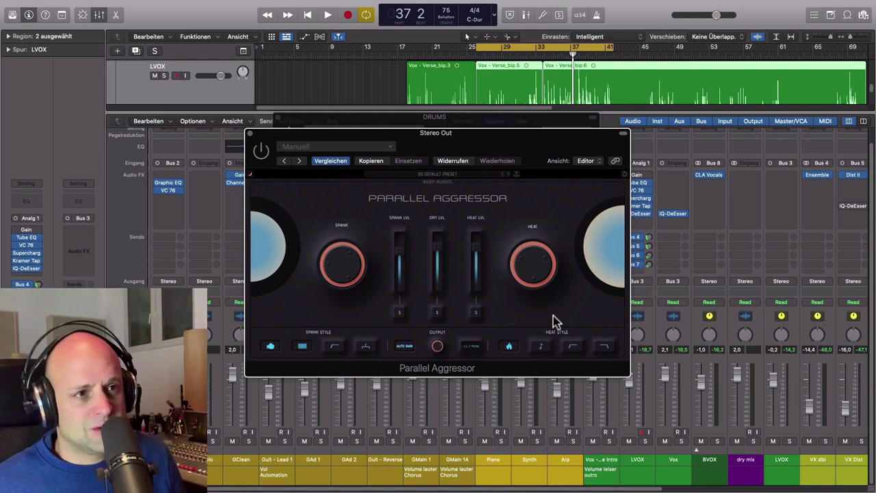
Step: Check which Factory Presets the host offers for Parallel Aggressor, and close the list without loading one
{"action": "left_click", "coordinate": [378, 145]}
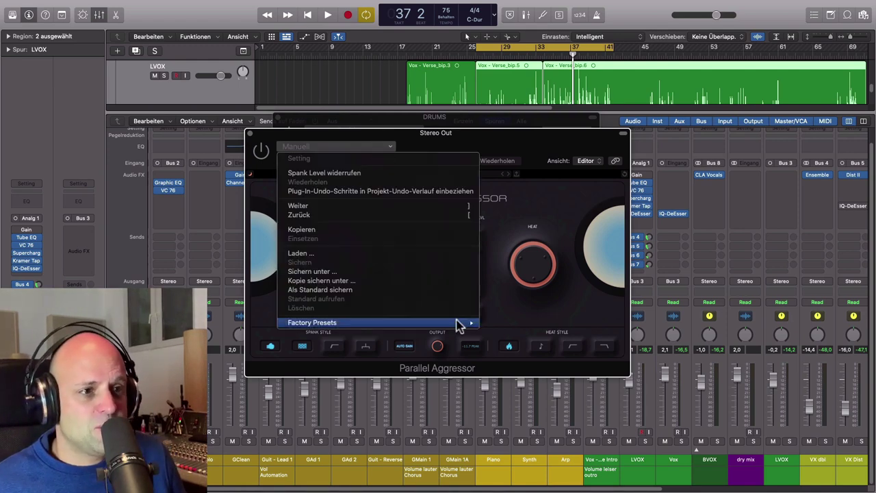
{"action": "mouse_move", "coordinate": [459, 325]}
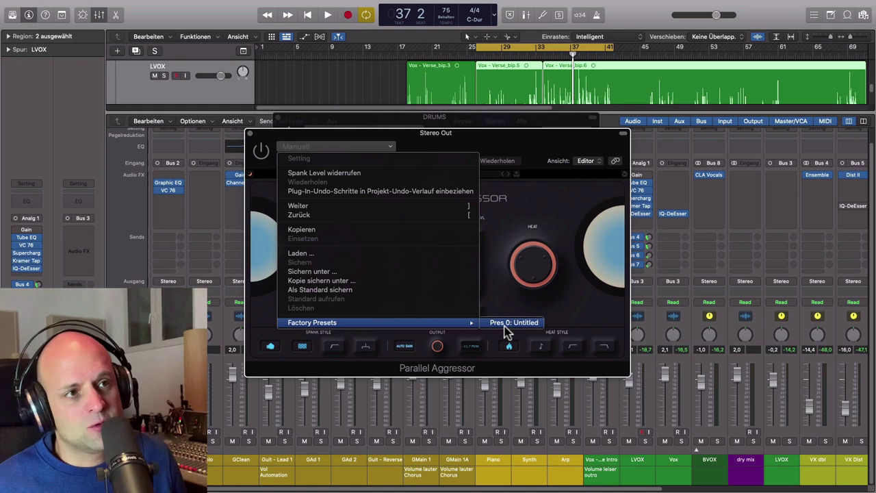
{"action": "left_click", "coordinate": [541, 153]}
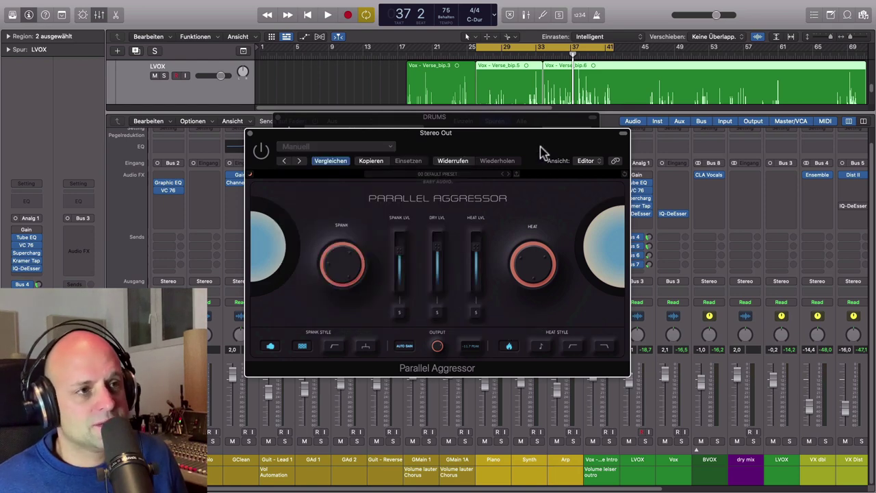